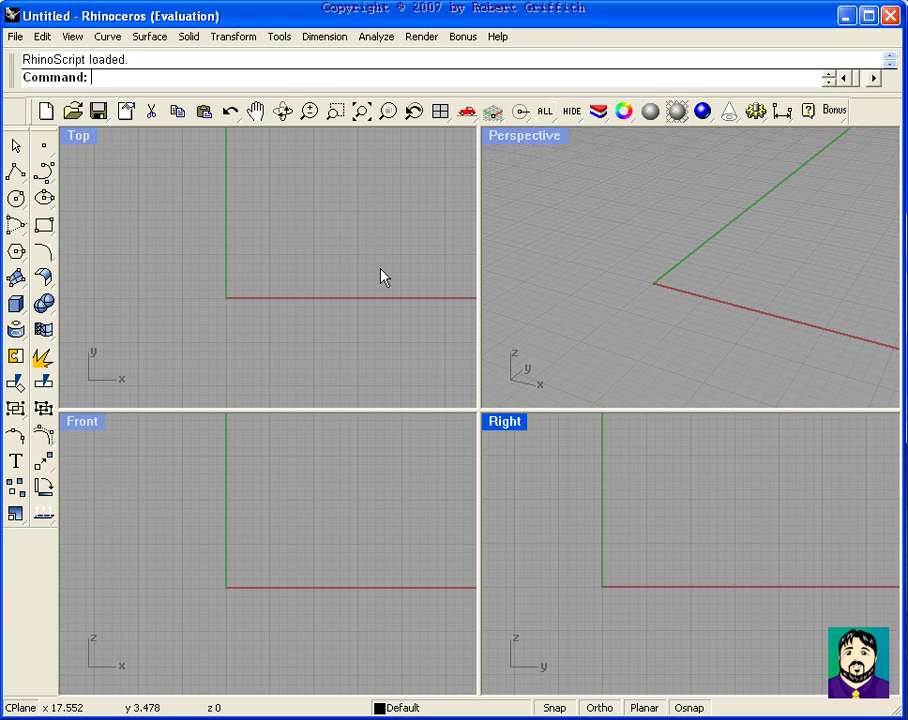
Start a degree-3 control-point curve, ready to place its first point in Top view.
click(43, 180)
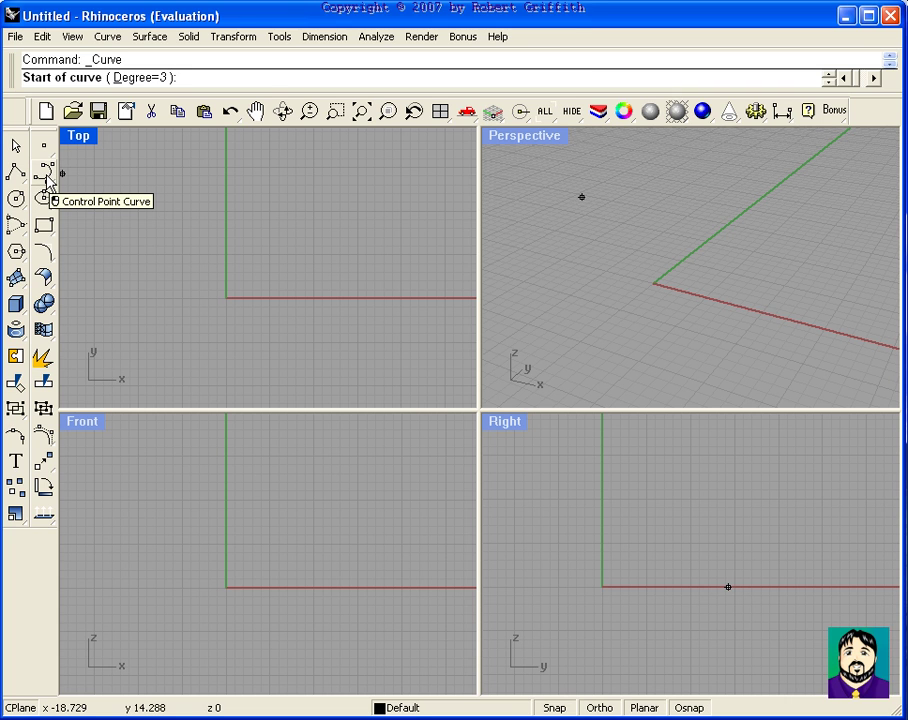
Draw a first kidney-shaped outline with a left notch, closing it at its start point.
click(401, 225)
click(367, 164)
click(292, 150)
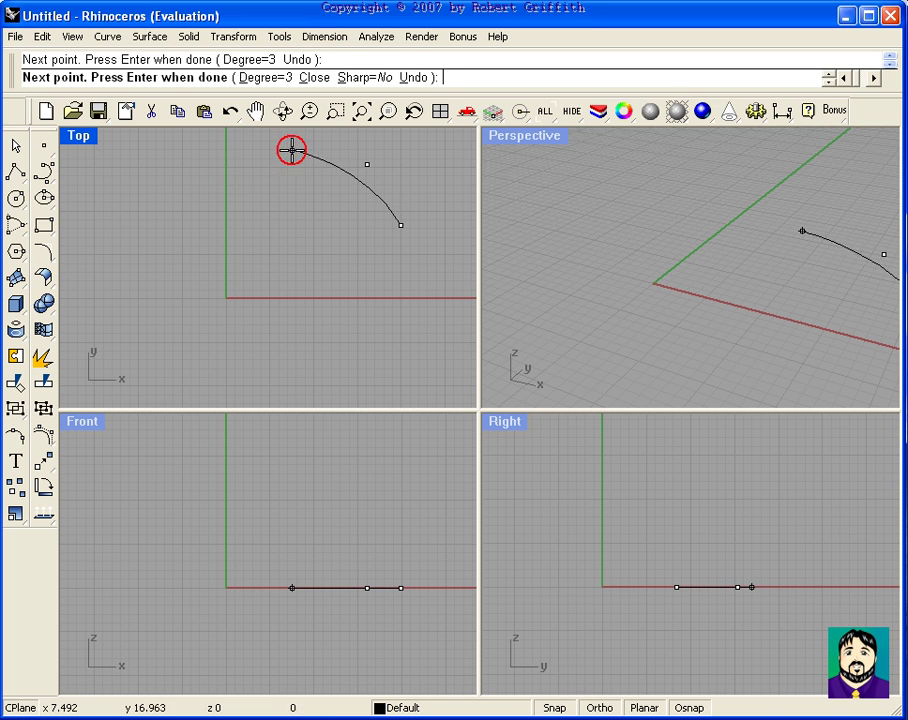
click(160, 171)
click(173, 247)
click(209, 284)
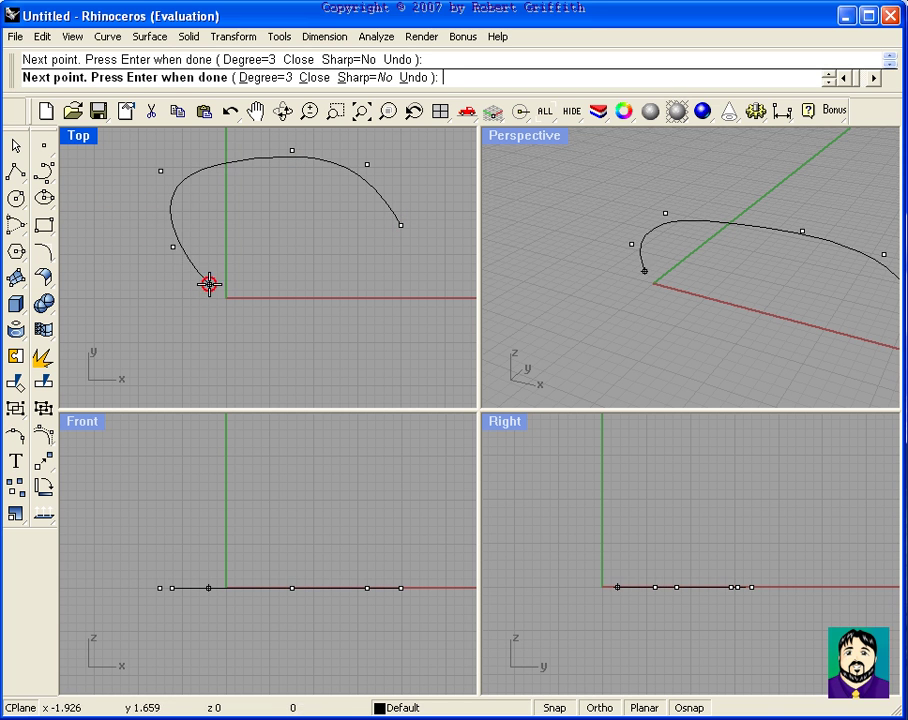
click(175, 314)
click(139, 355)
click(213, 396)
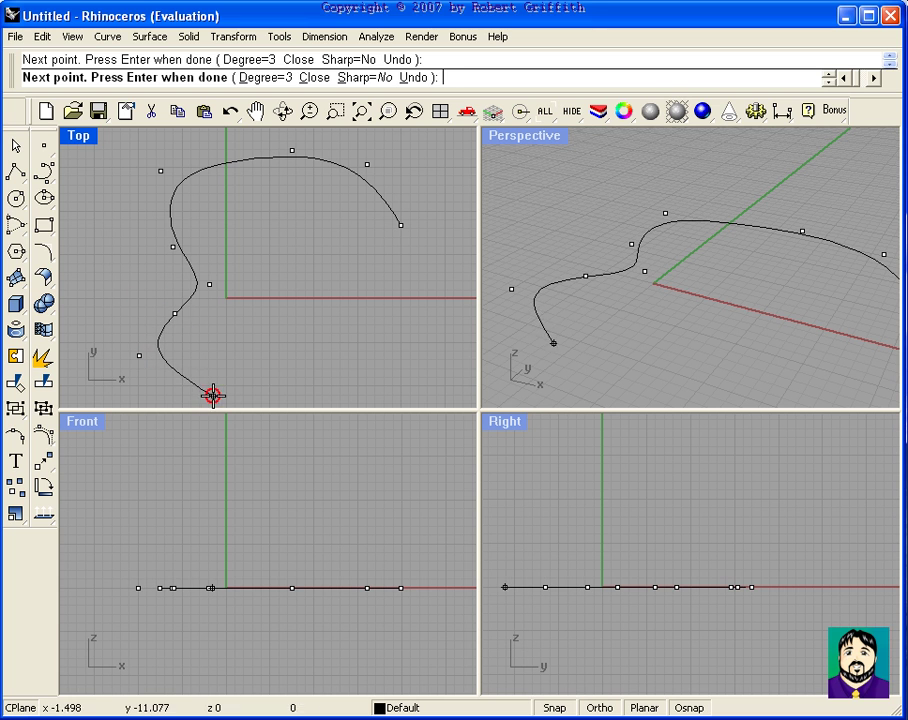
click(302, 391)
click(386, 334)
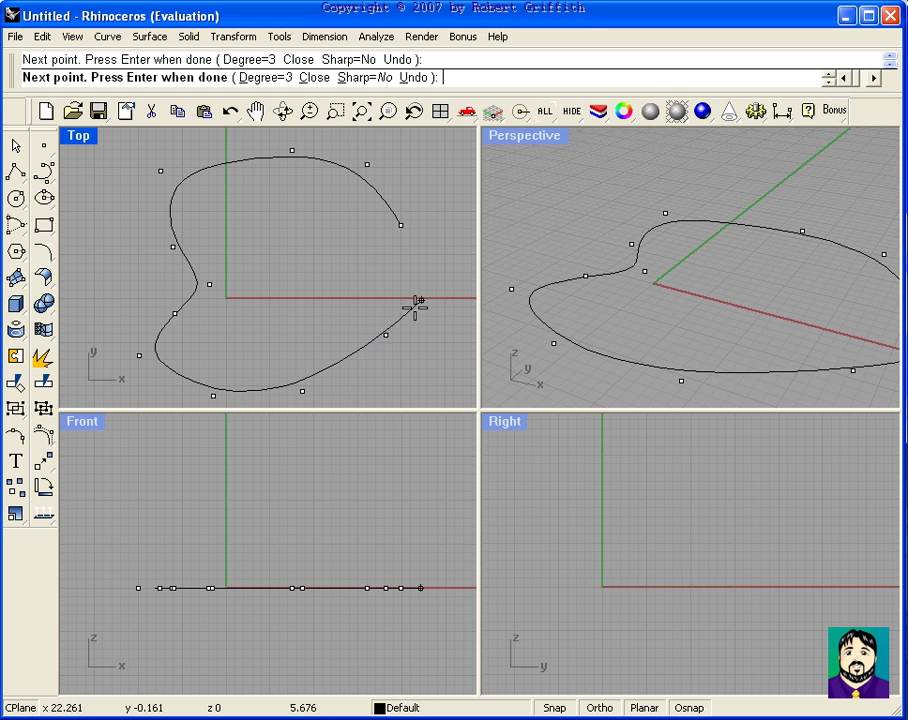
click(442, 262)
click(404, 224)
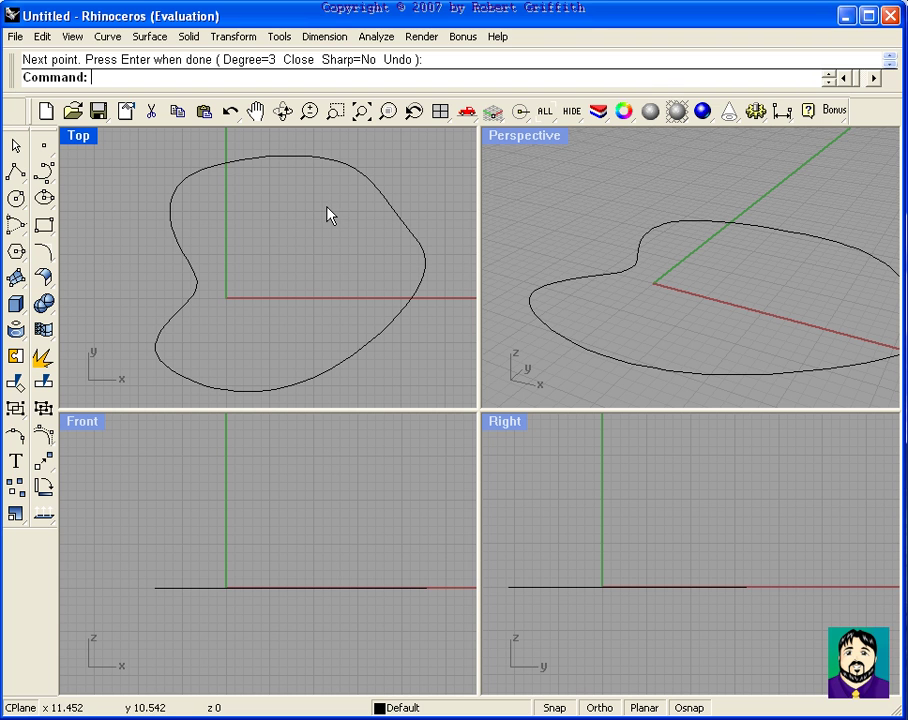
Delete the first kidney curve and begin a new outline across the top.
click(370, 350)
key(Delete)
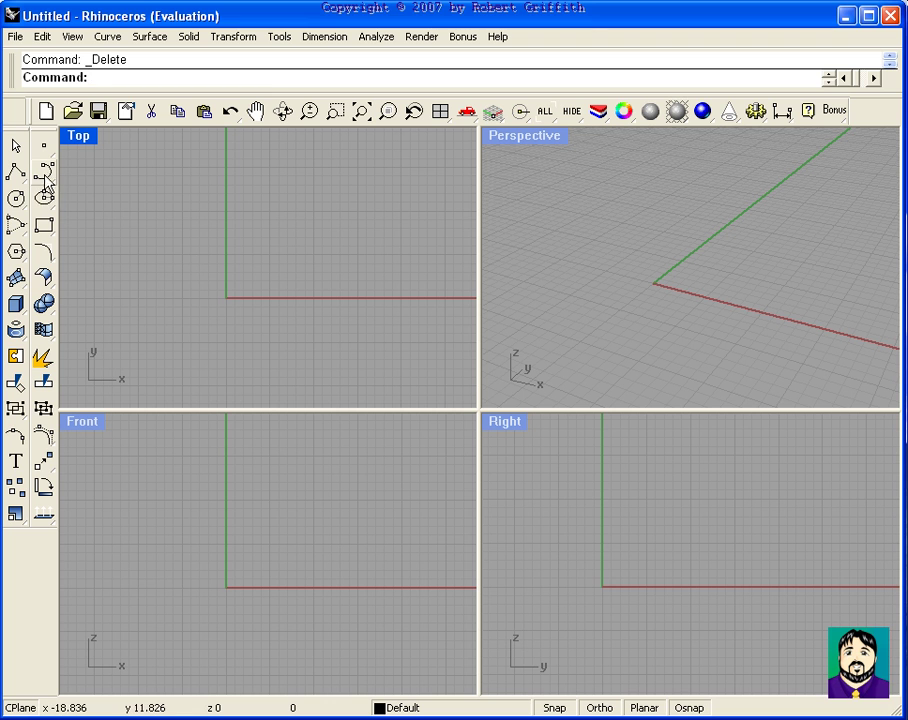
click(45, 178)
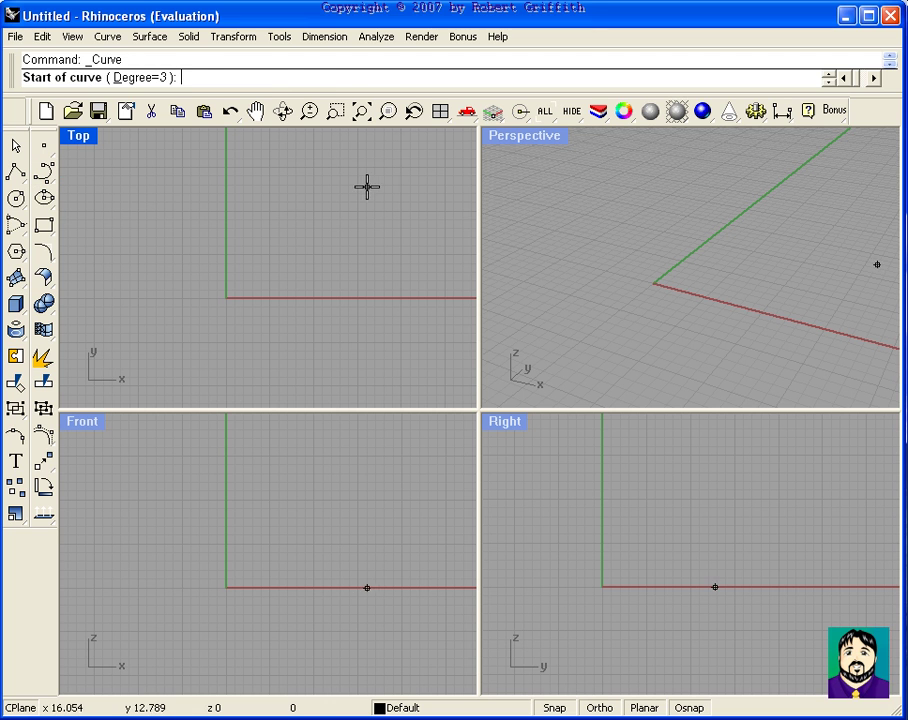
click(378, 189)
click(298, 155)
click(150, 156)
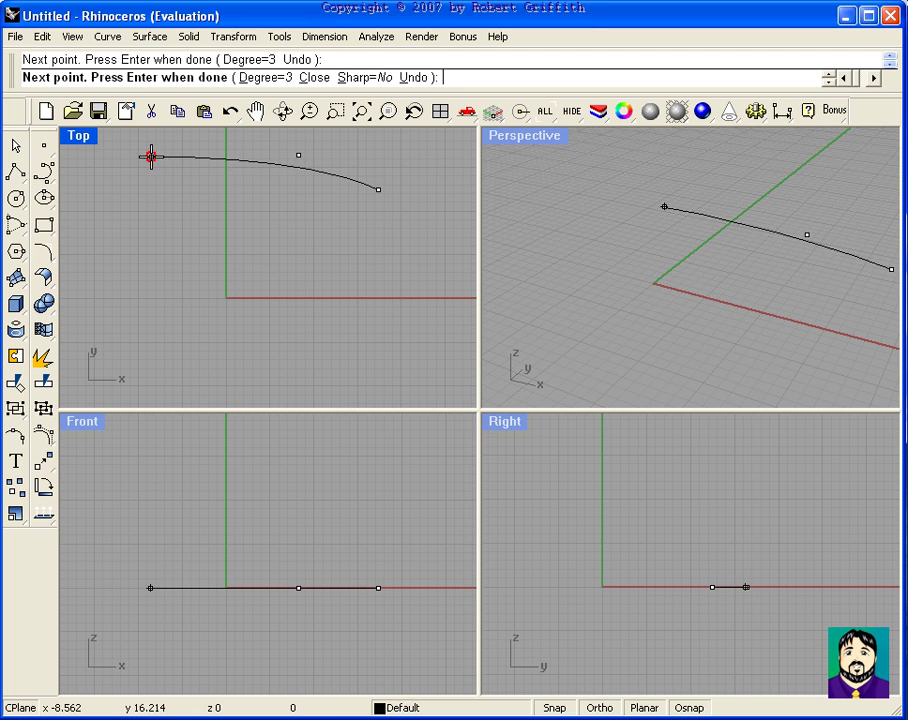
Continue the new outline through the left notch, around the bottom and up toward the start.
click(117, 222)
click(193, 274)
click(177, 310)
click(117, 350)
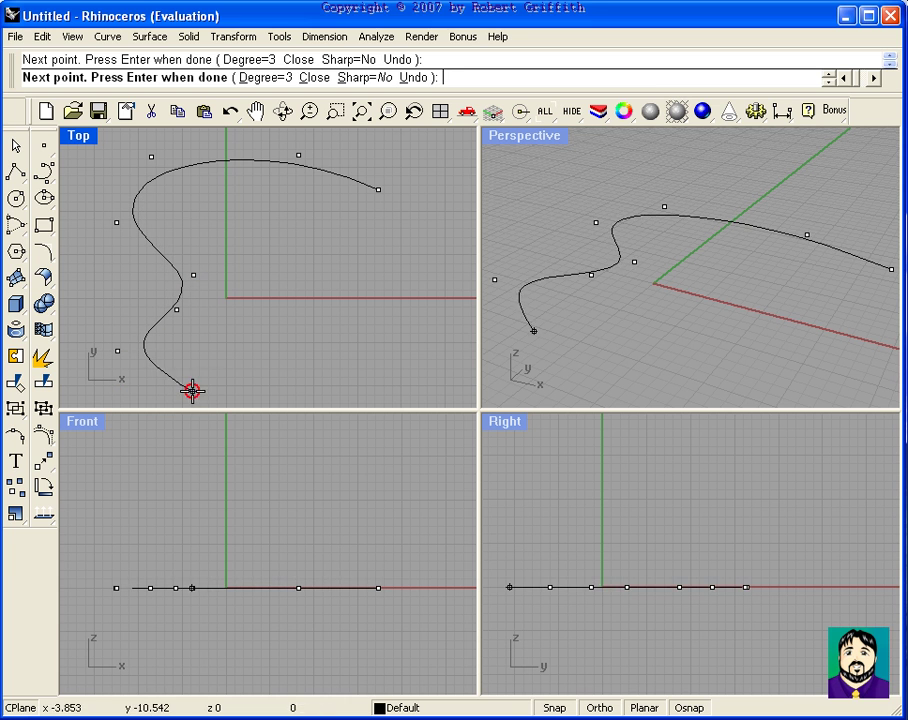
click(192, 390)
click(296, 389)
click(397, 310)
click(414, 227)
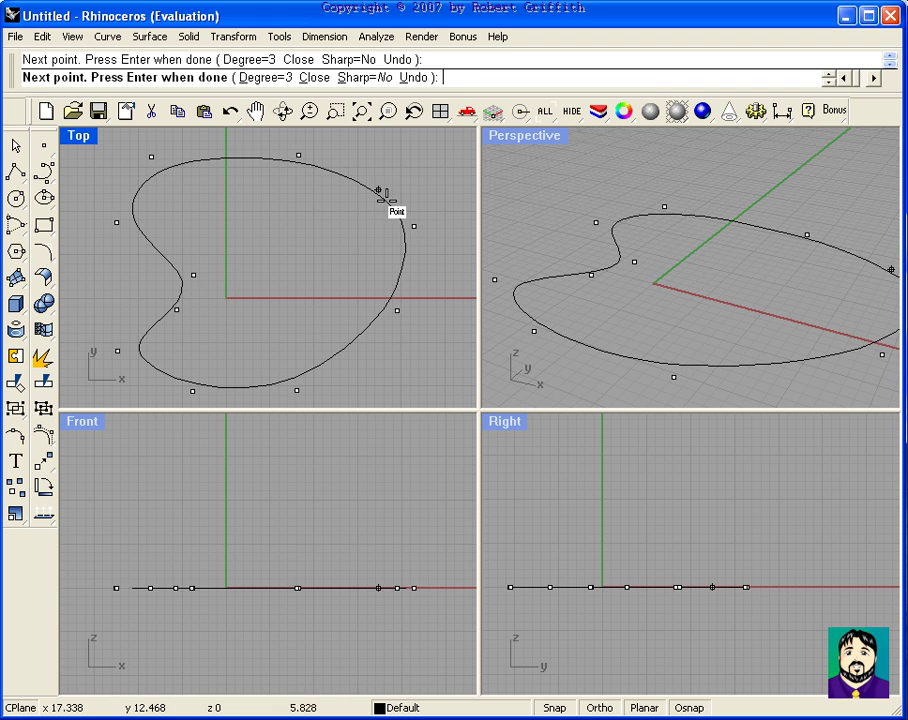
Close the new outline and extrude it straight up with ExtrudeCrv into a low open wall.
click(380, 192)
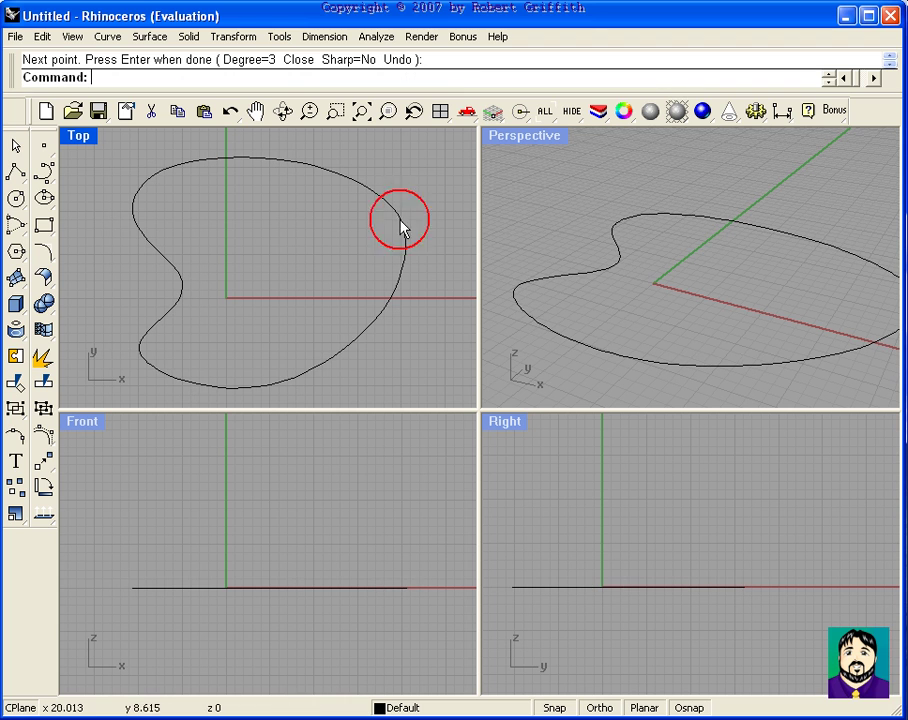
click(399, 289)
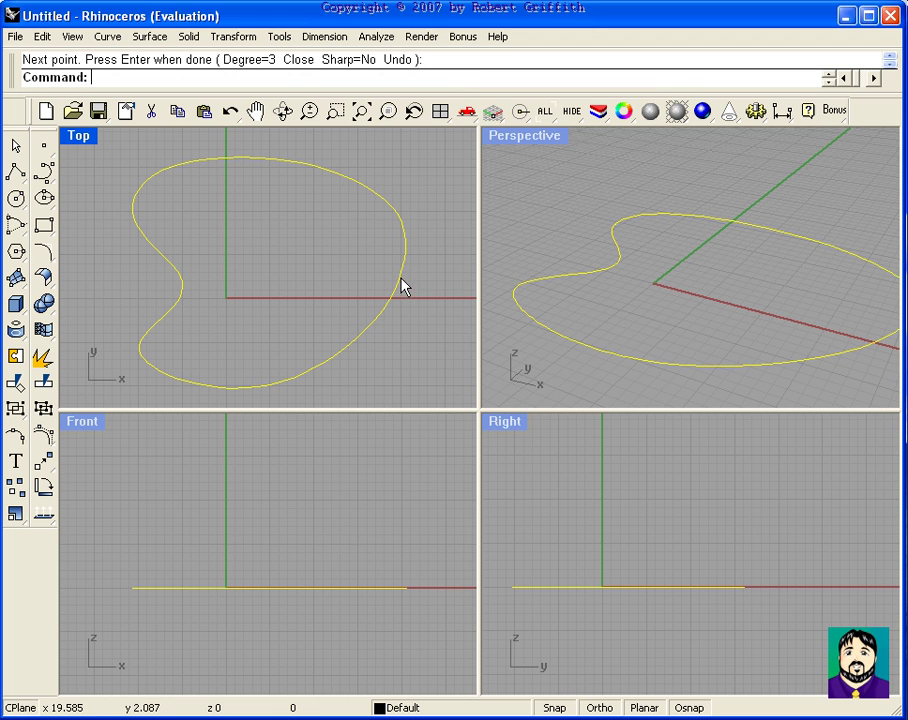
text(Extr)
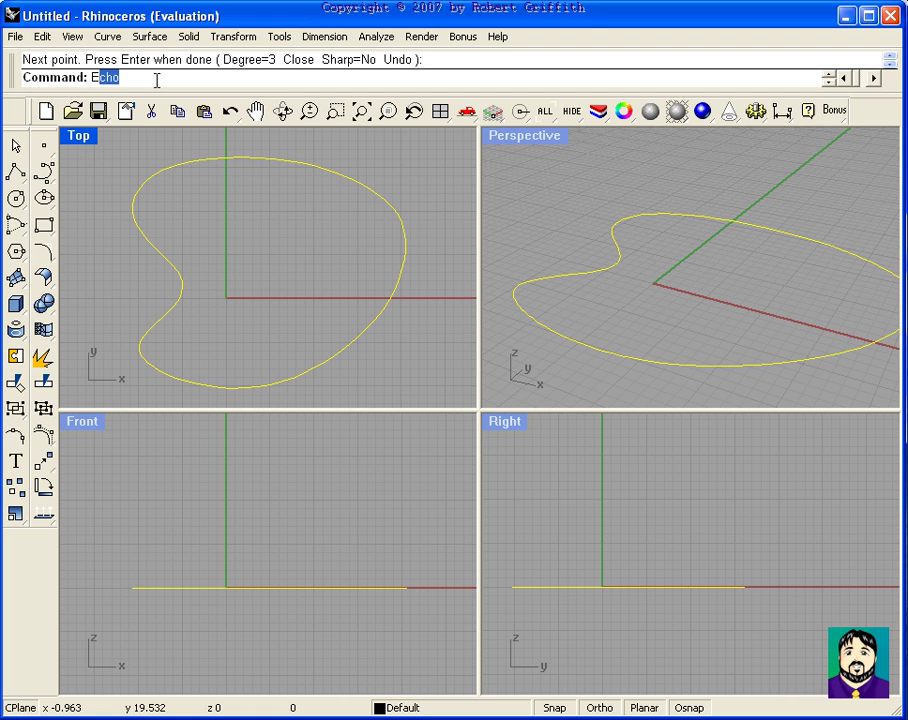
text(udeCrv)
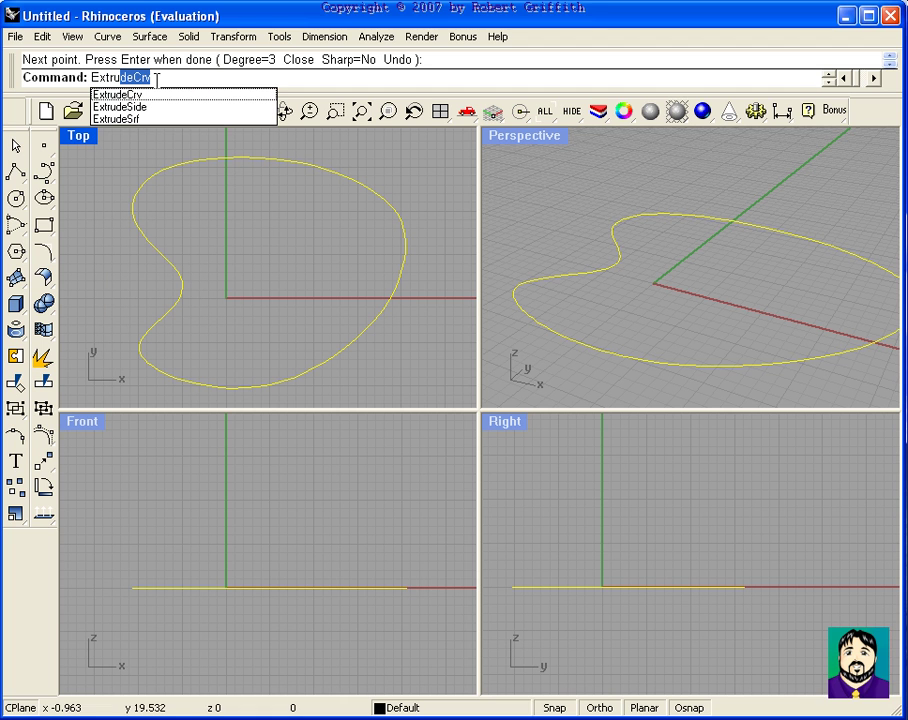
click(158, 93)
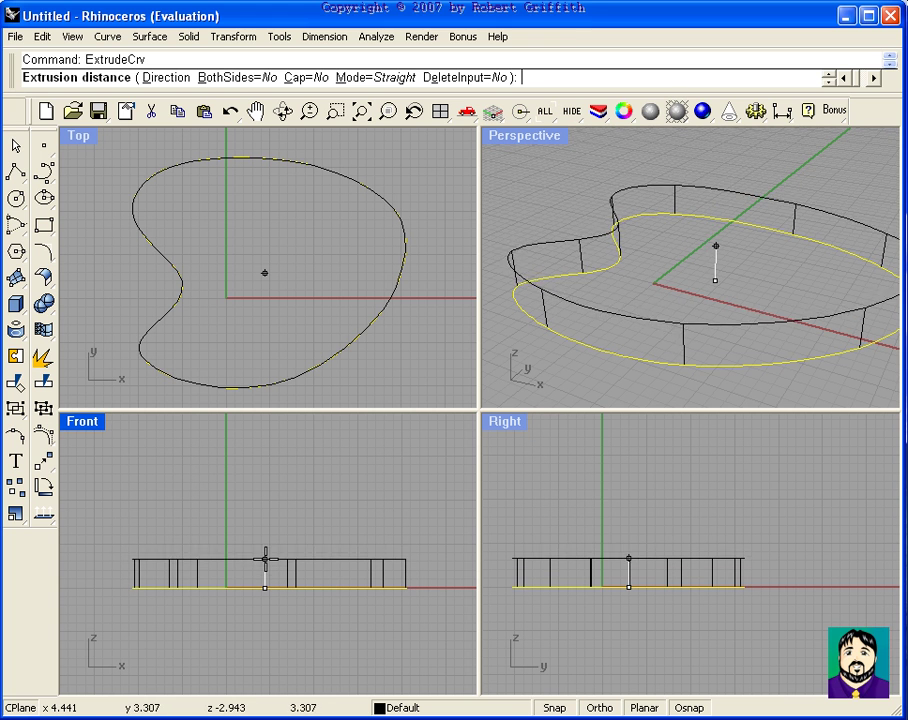
click(264, 552)
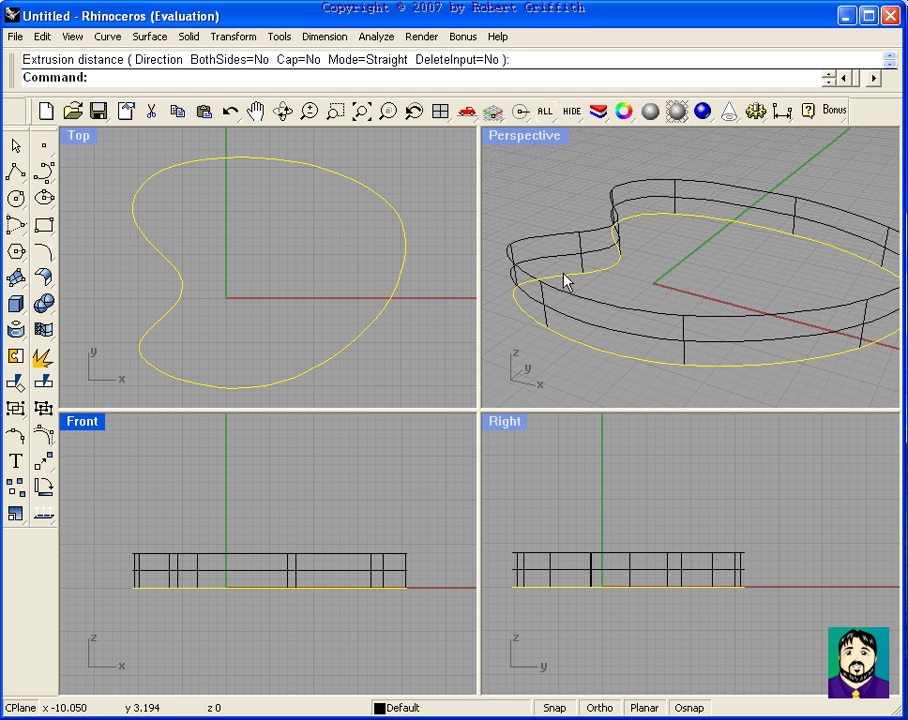
Preview the wall shaded in Perspective and select the extruded surface rather than the curve.
click(683, 228)
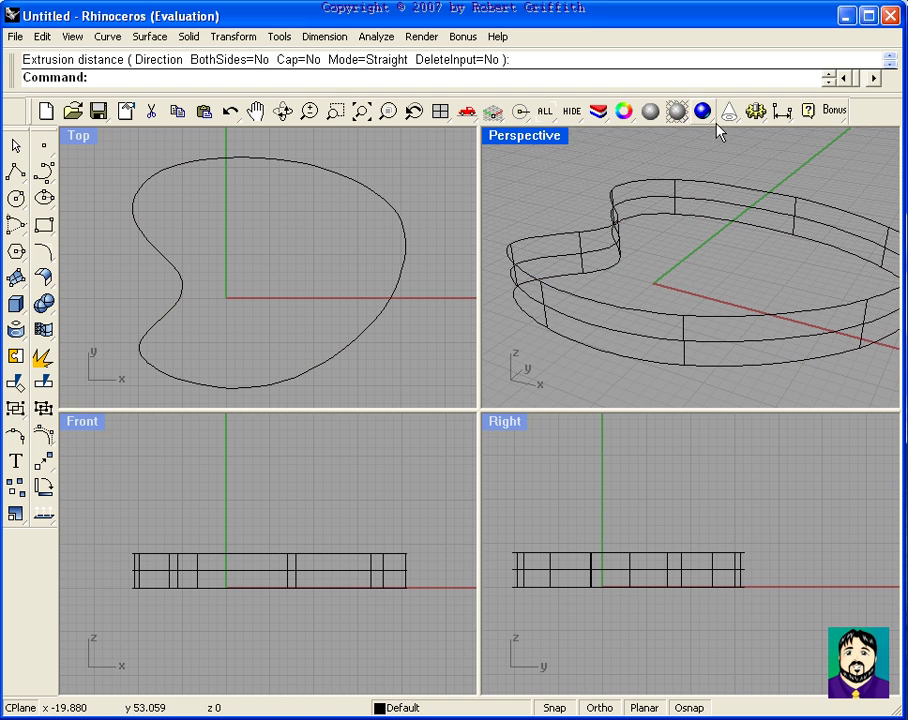
click(650, 112)
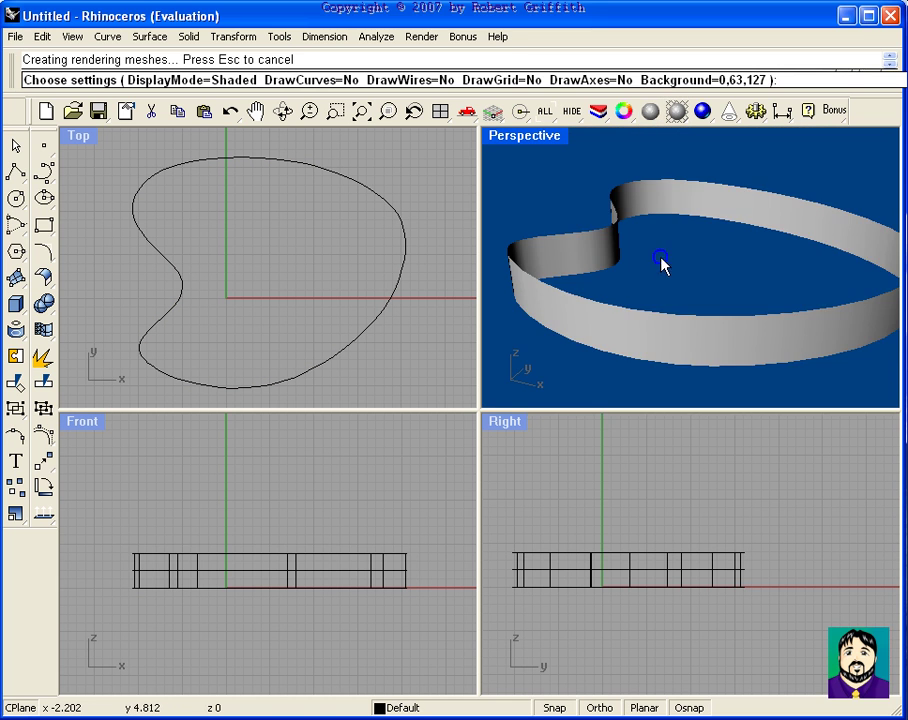
mouse_move(663, 263)
right_down()
mouse_move(671, 349)
mouse_move(707, 208)
mouse_move(604, 180)
mouse_move(612, 264)
mouse_move(663, 229)
right_up()
click(370, 336)
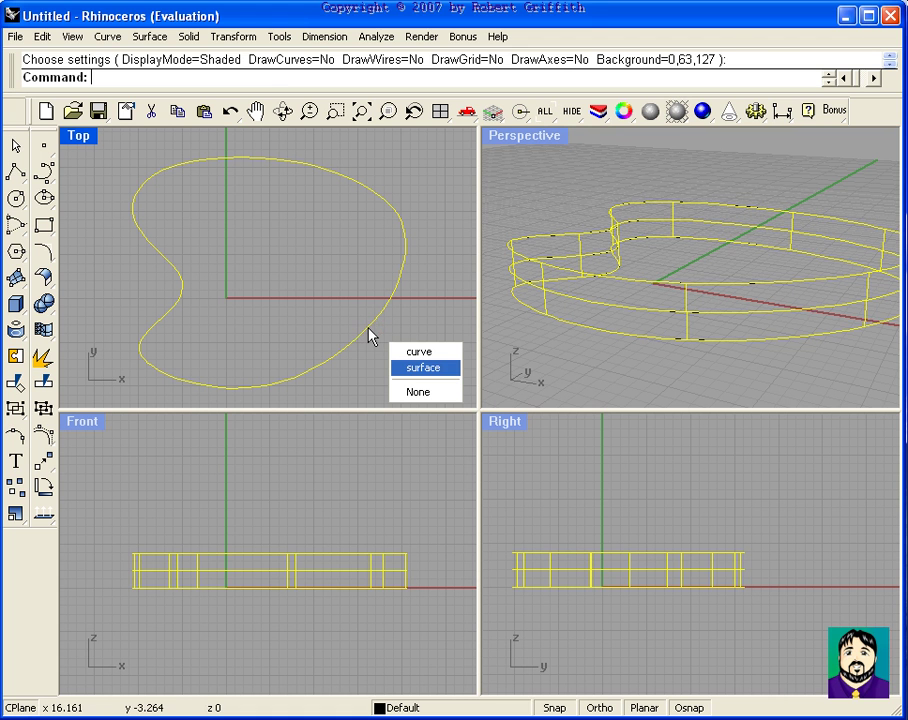
click(362, 344)
click(361, 345)
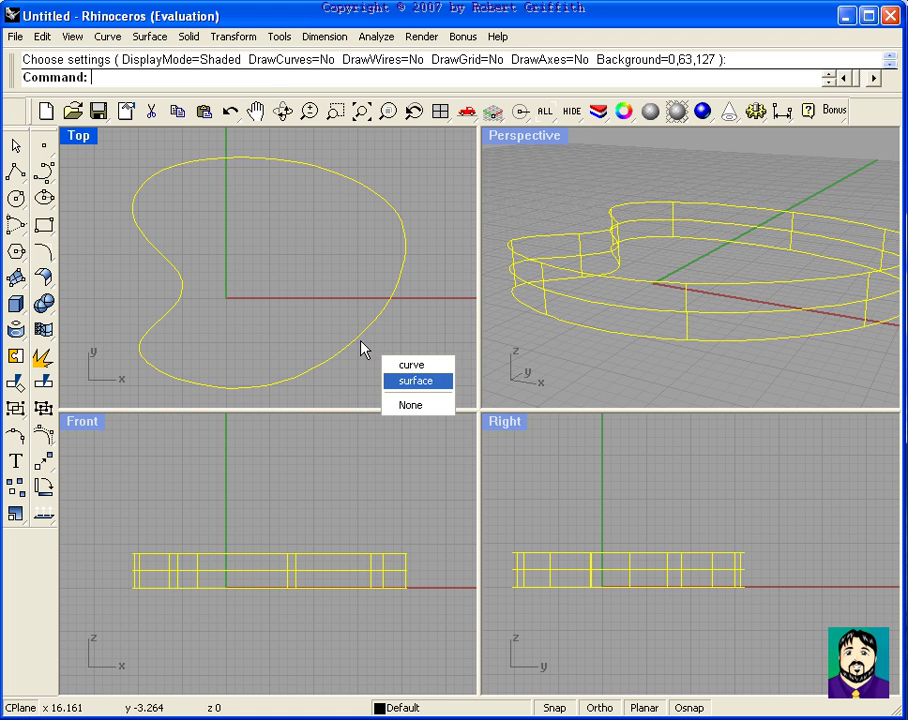
click(428, 384)
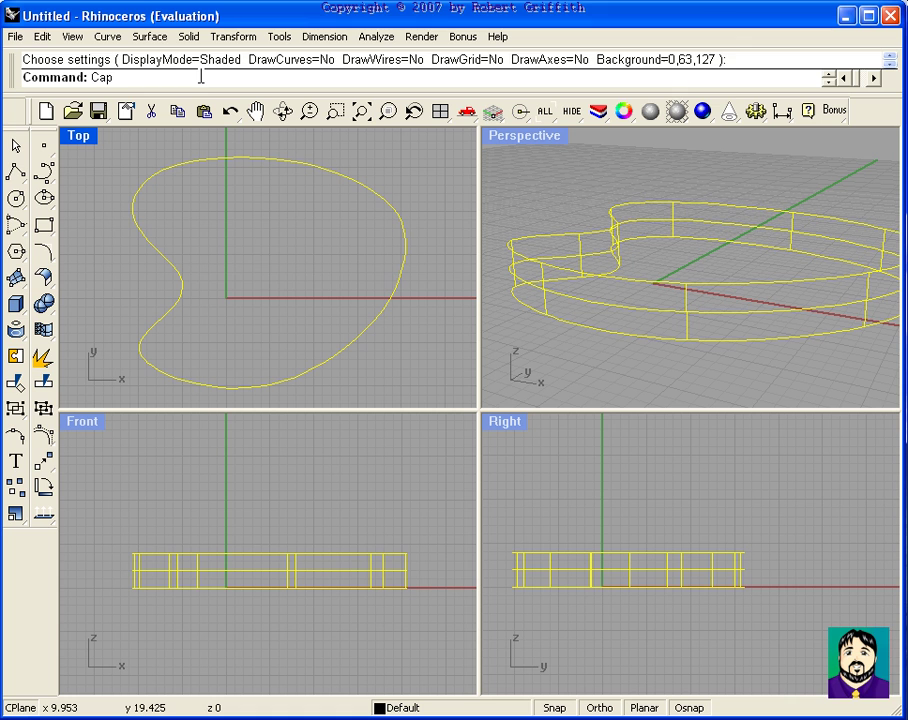
Cap the wall into a closed slab, inspect it shaded in Perspective, then return to wireframe.
key(Return)
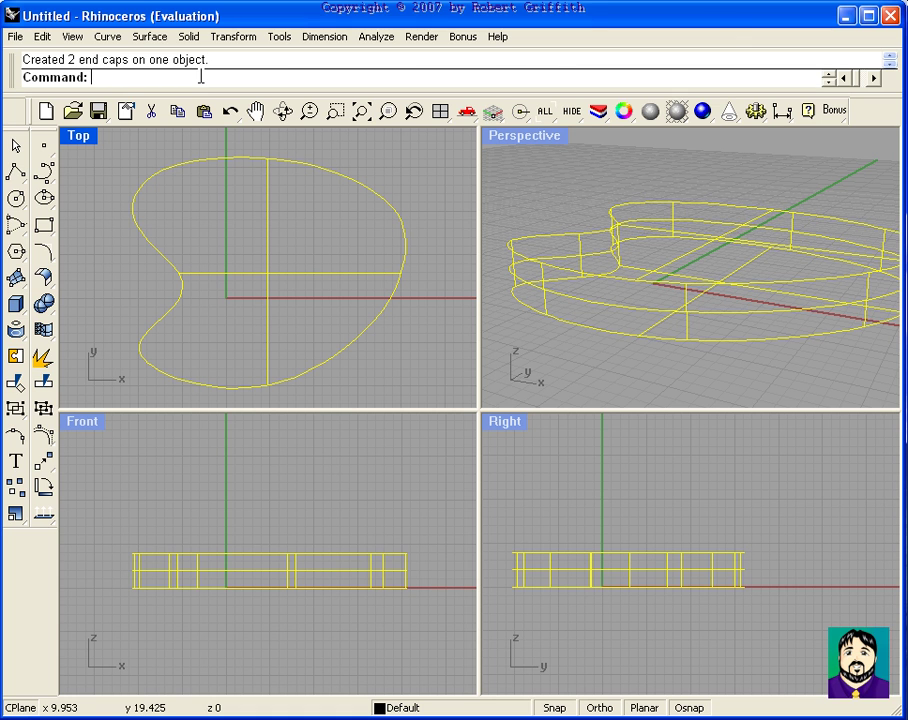
click(651, 110)
click(703, 238)
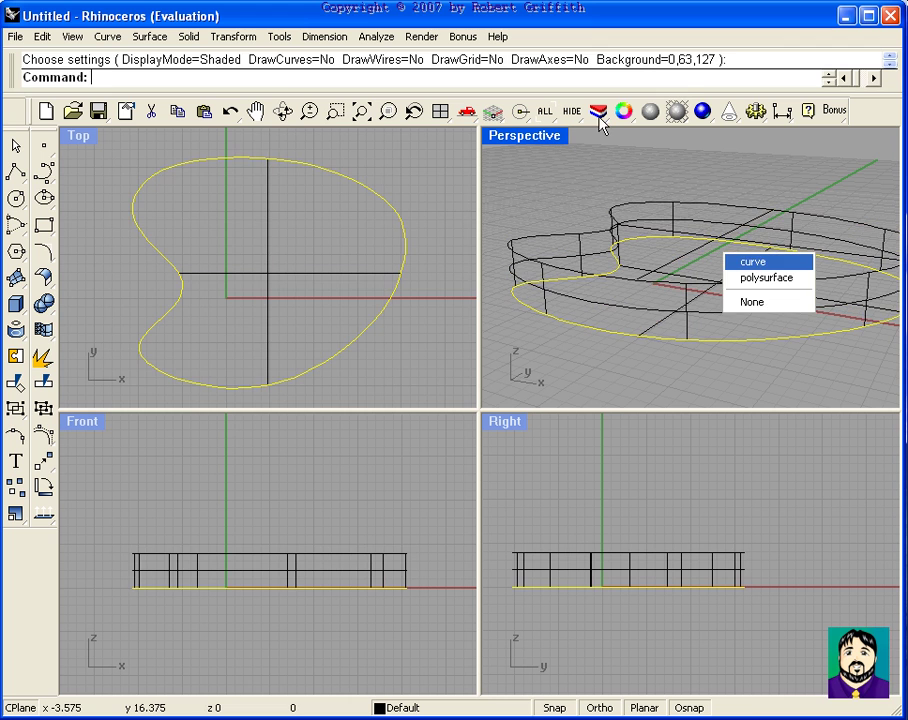
click(648, 117)
mouse_move(750, 245)
right_down()
mouse_move(707, 357)
mouse_move(735, 50)
mouse_move(701, 213)
mouse_move(713, 268)
mouse_move(728, 252)
mouse_move(726, 239)
mouse_move(681, 241)
mouse_move(736, 245)
right_up()
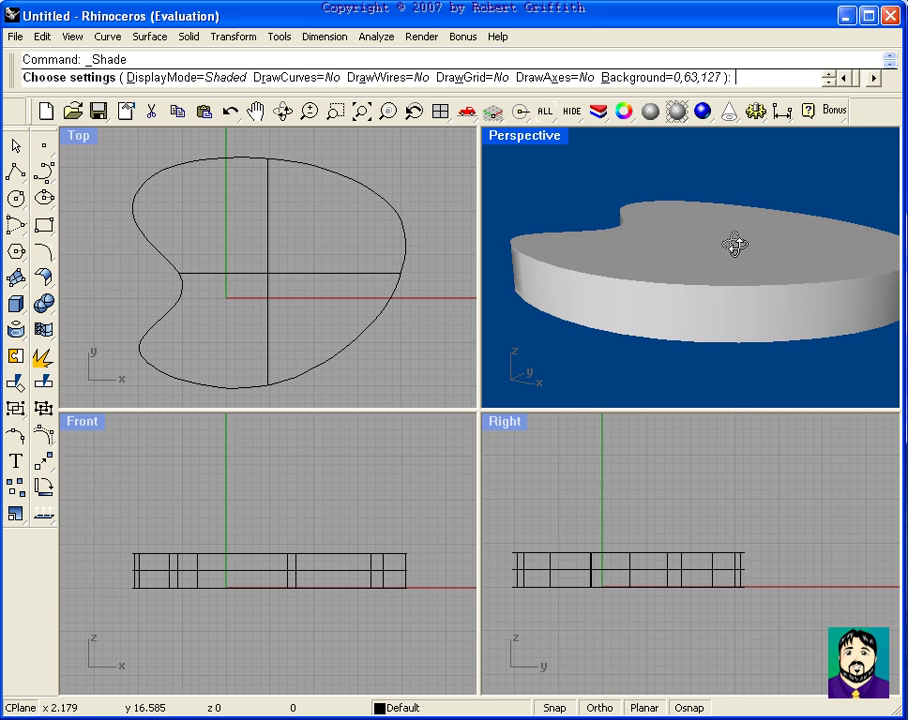
click(364, 167)
click(188, 78)
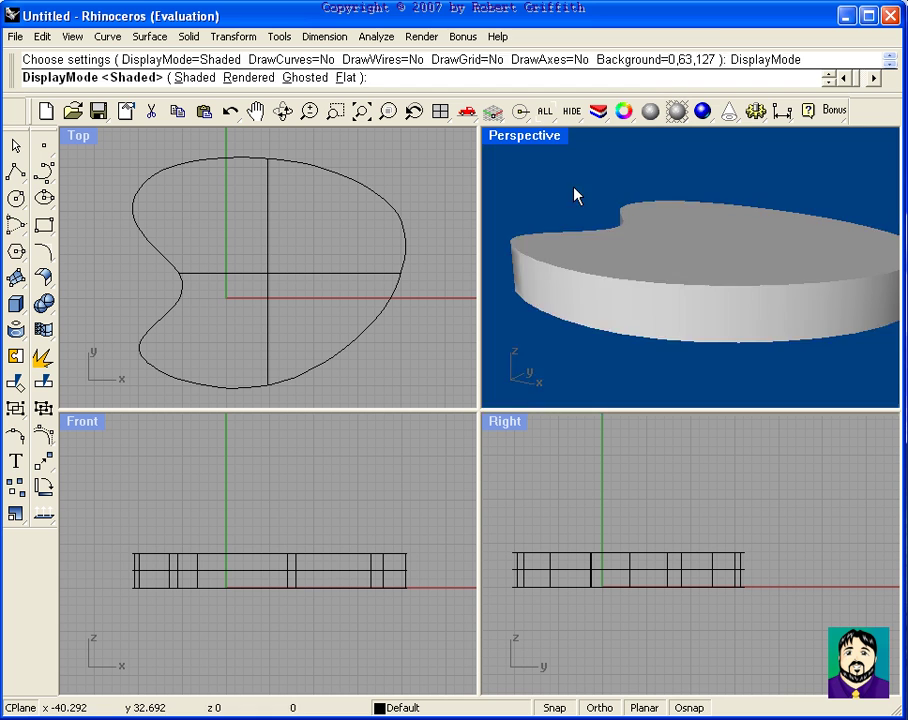
key(Escape)
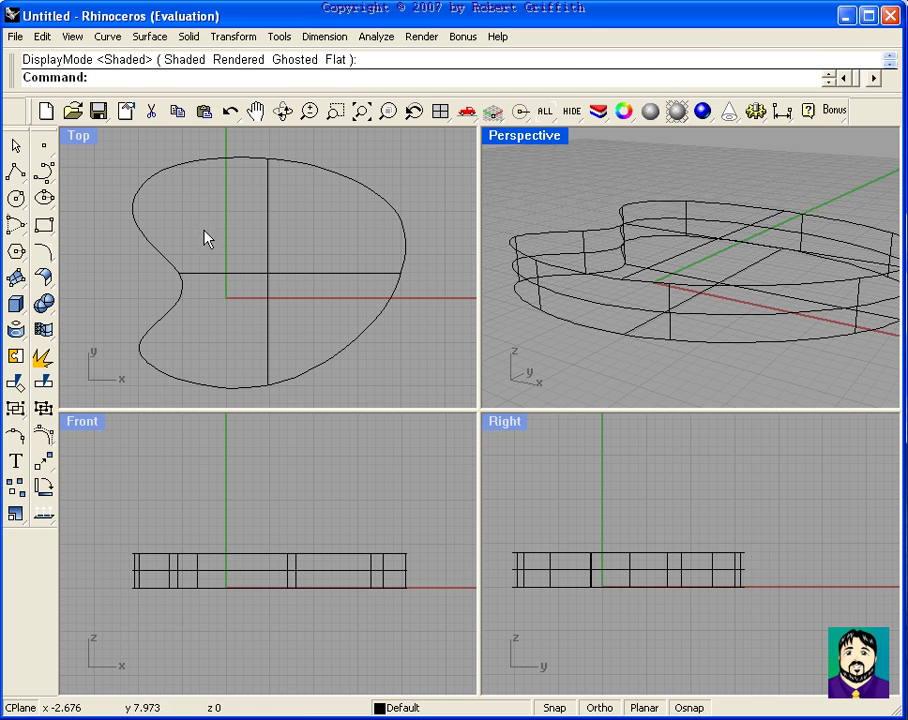
Add a truncated-cone leg under the upper-left lobe, wide at the top, extending straight down.
click(17, 304)
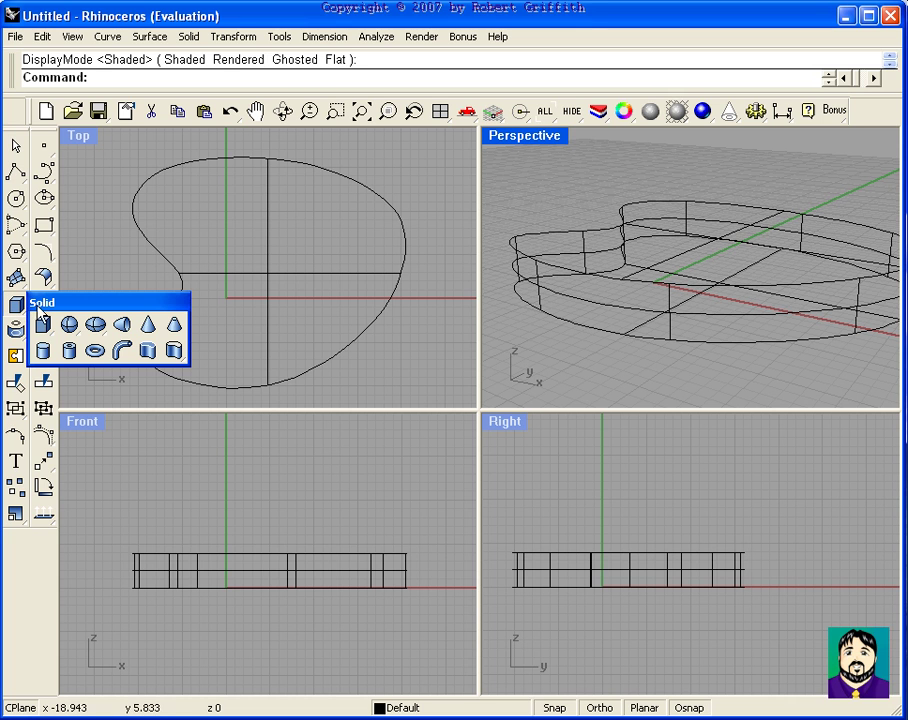
click(175, 324)
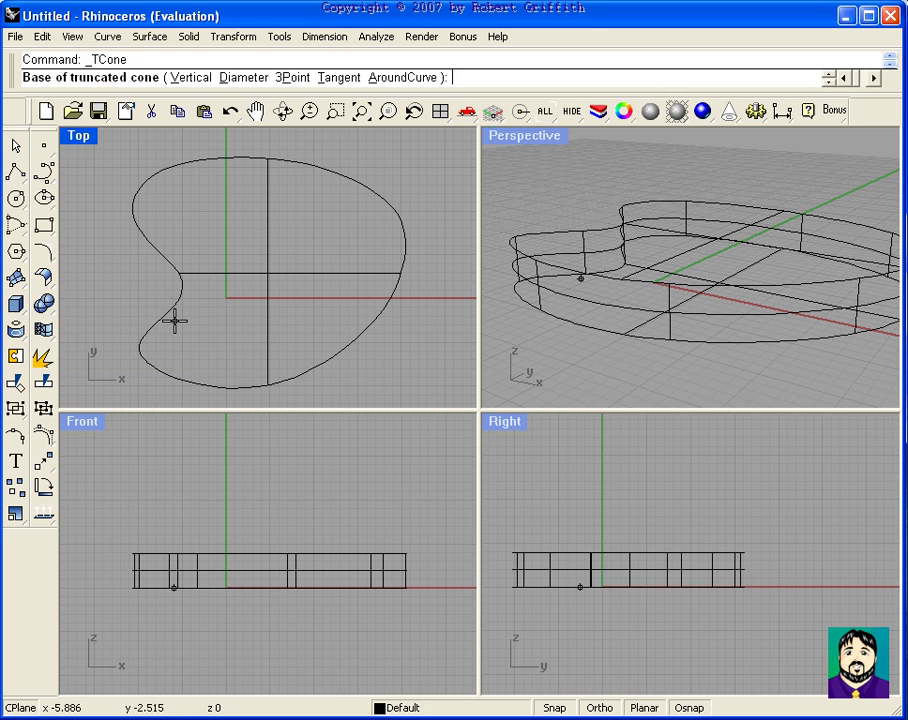
click(190, 207)
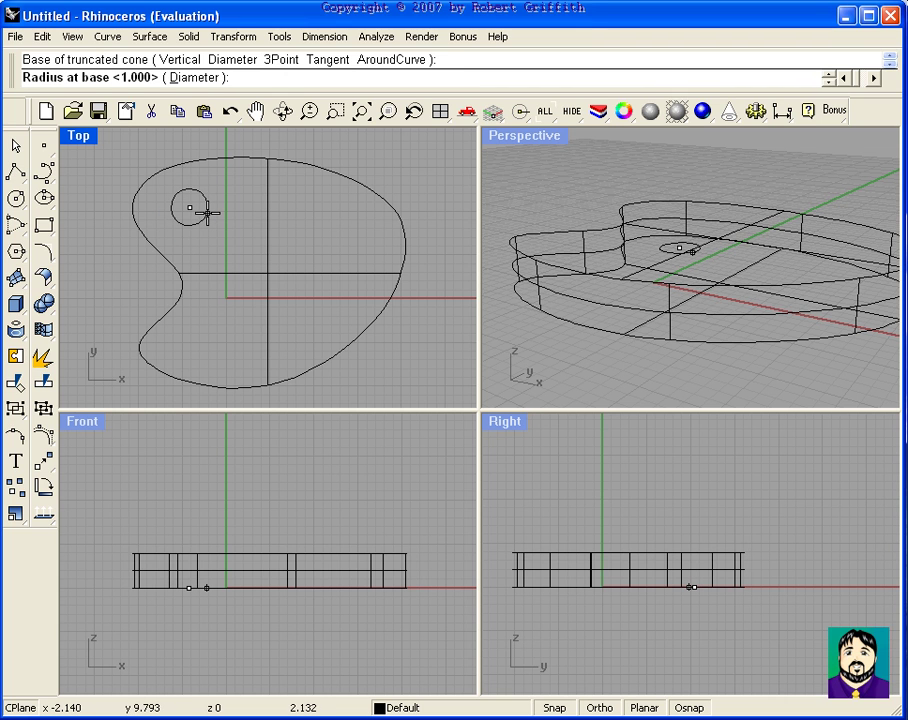
click(207, 212)
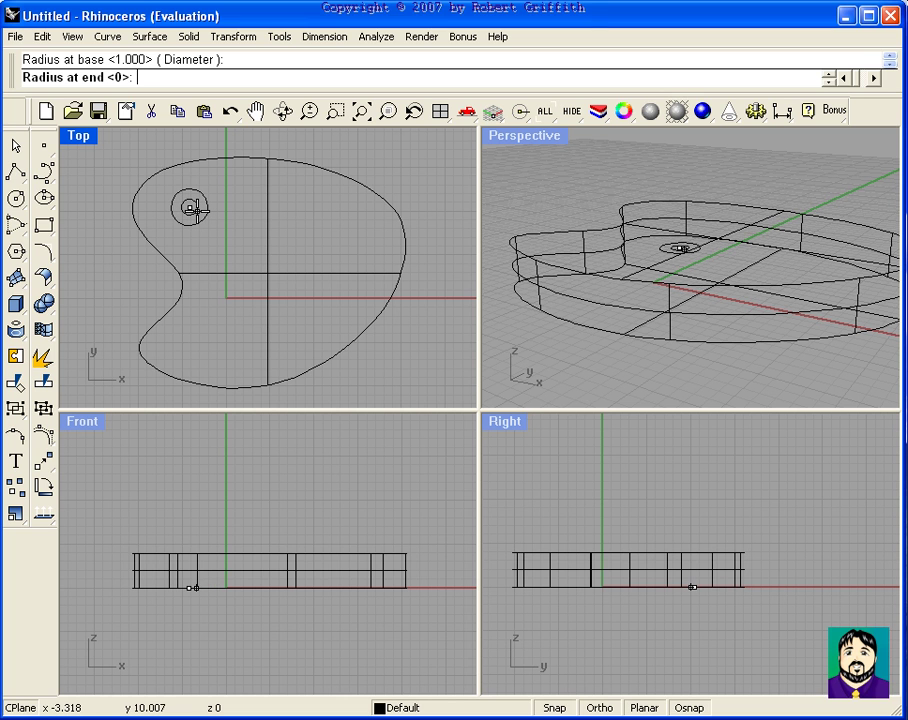
click(197, 210)
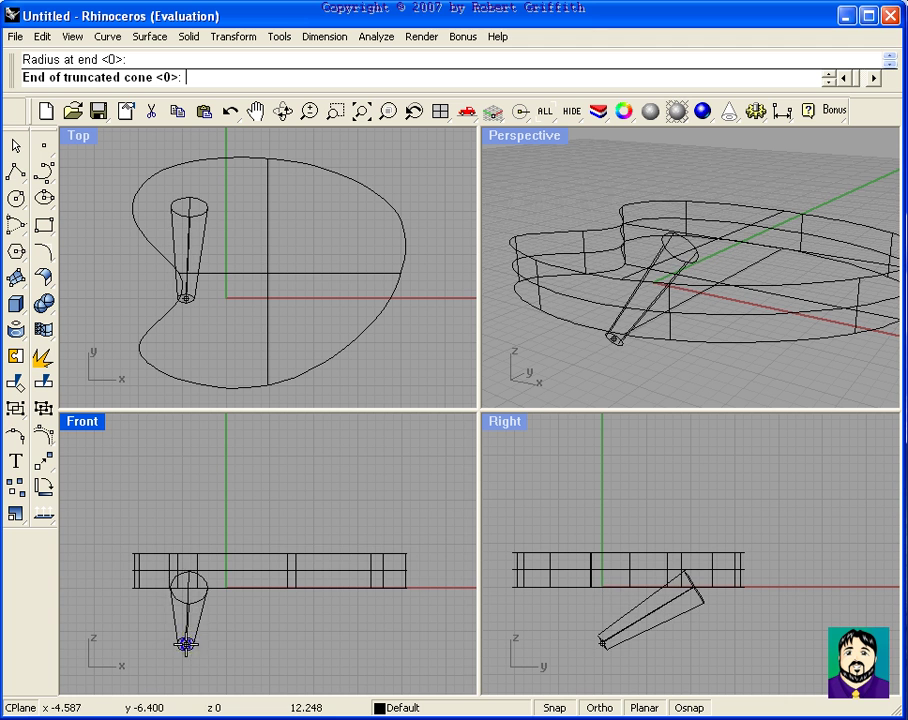
right_drag(184, 645, 189, 582)
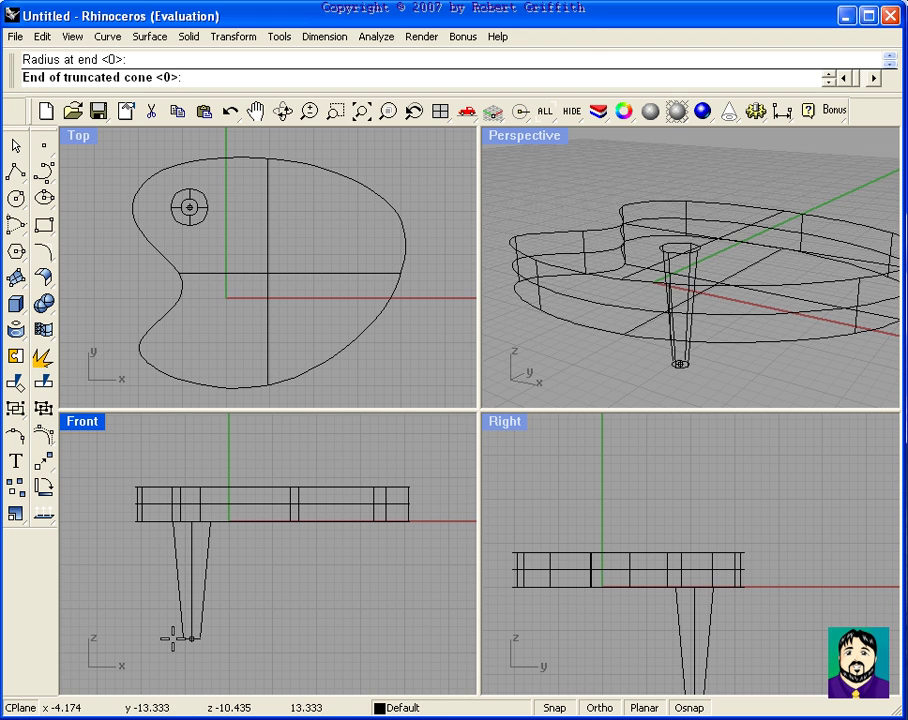
click(172, 638)
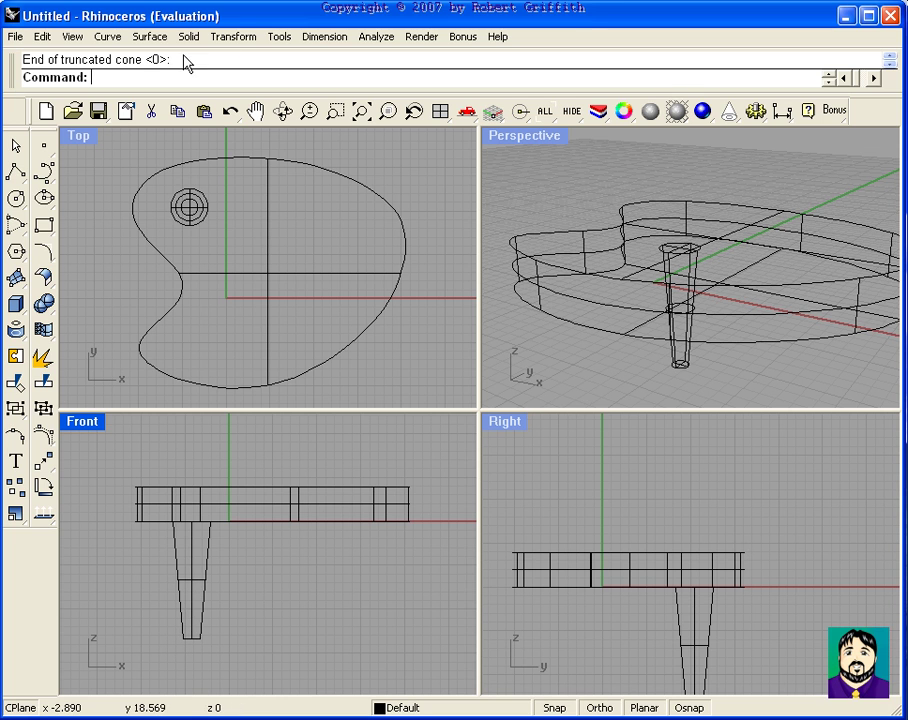
right_click(190, 574)
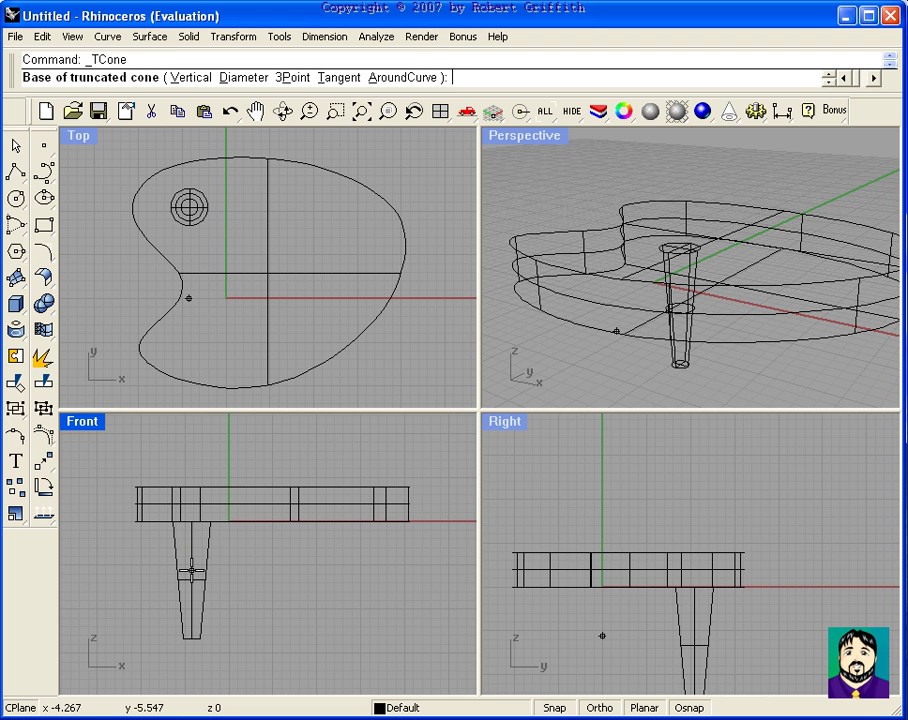
key(Escape)
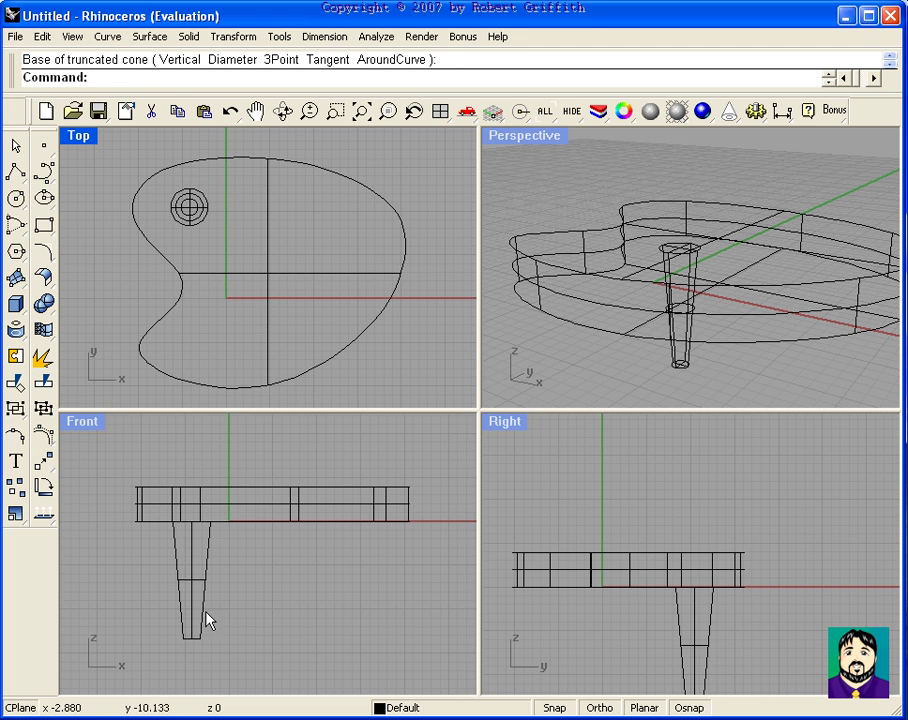
right_click(190, 584)
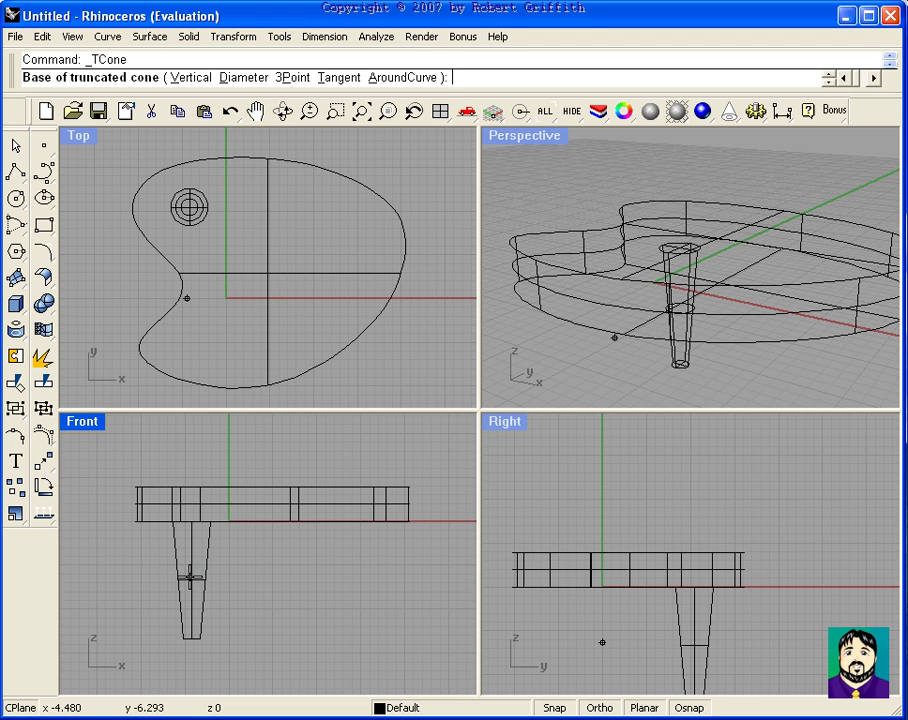
click(15, 143)
click(192, 580)
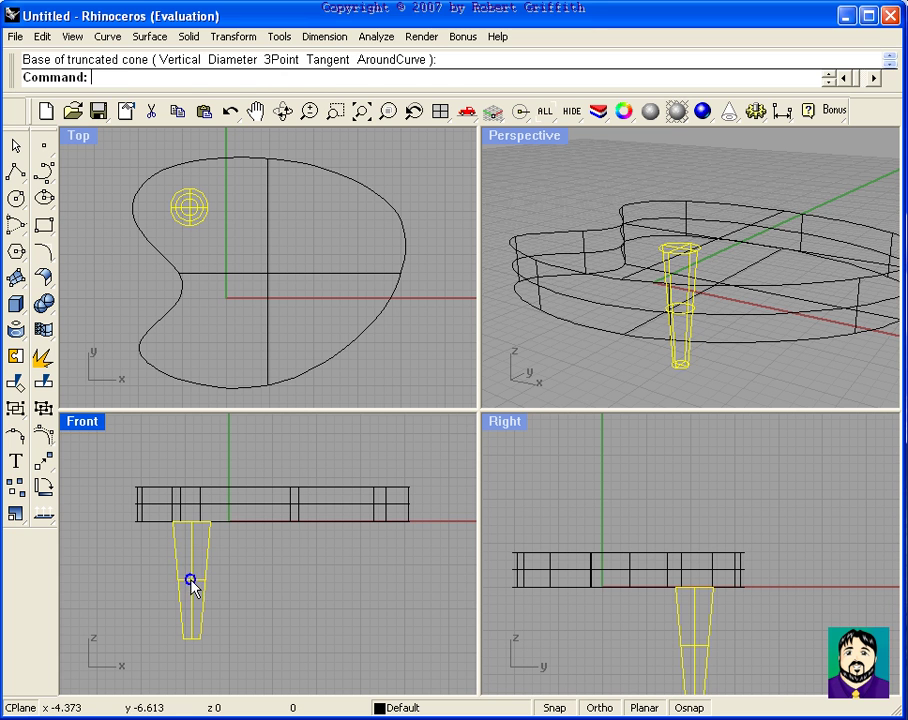
right_click(191, 582)
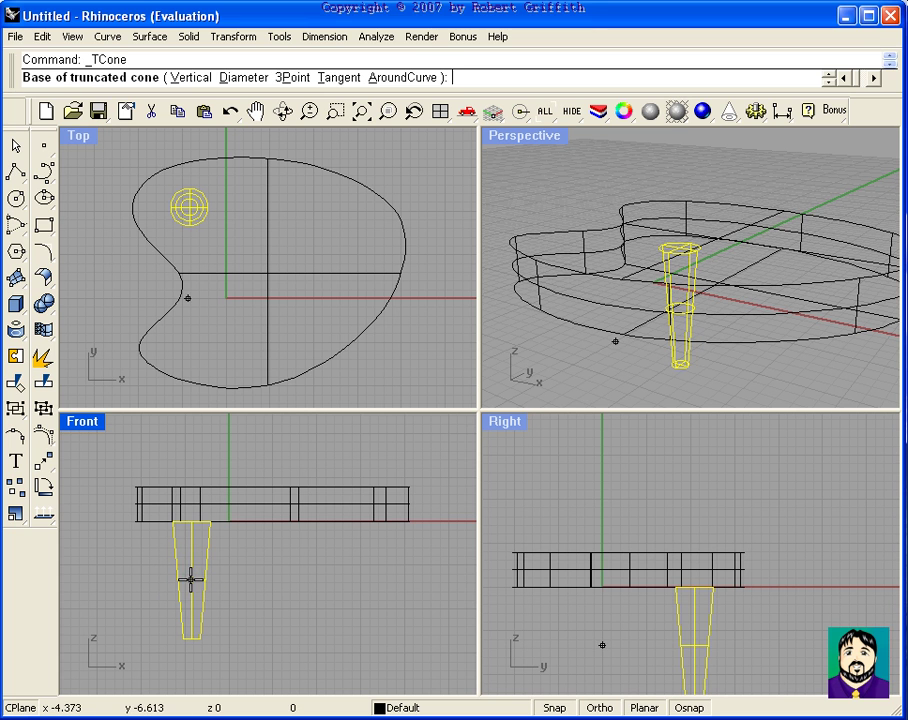
click(308, 571)
key(Escape)
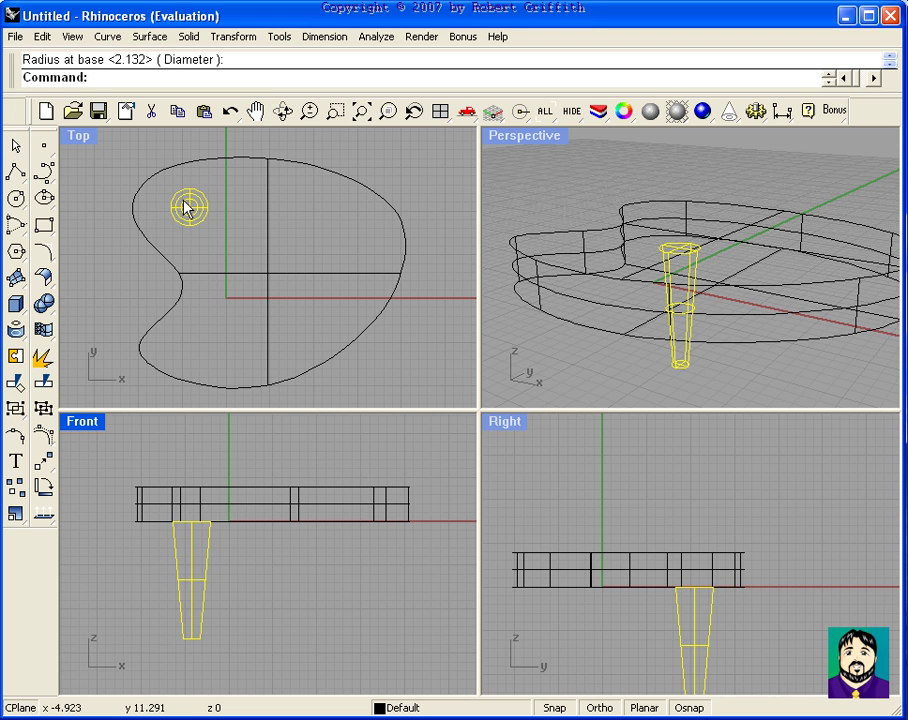
key(ctrl+c)
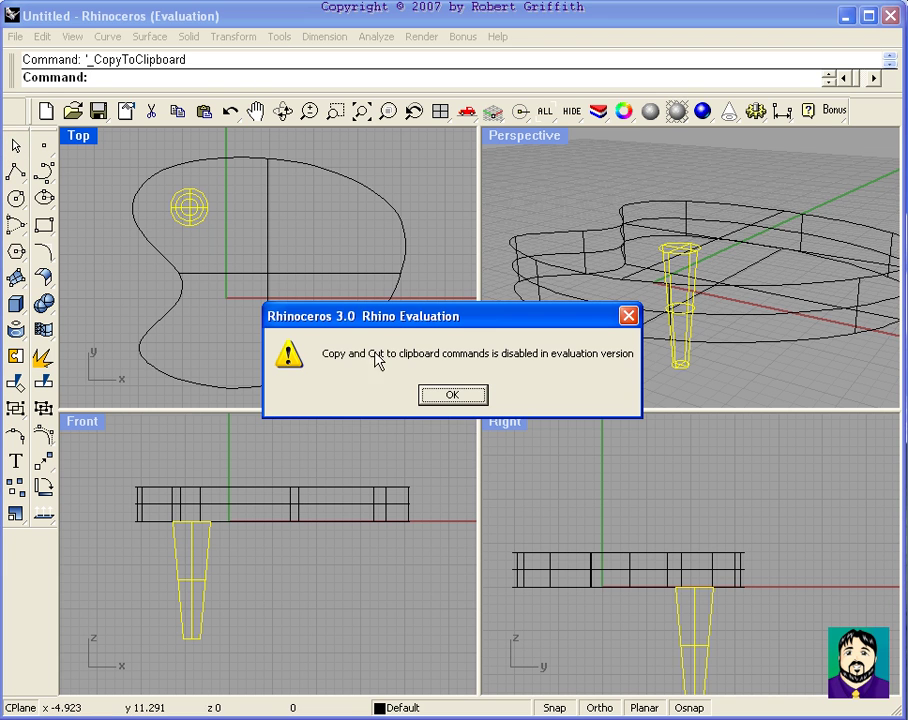
click(452, 397)
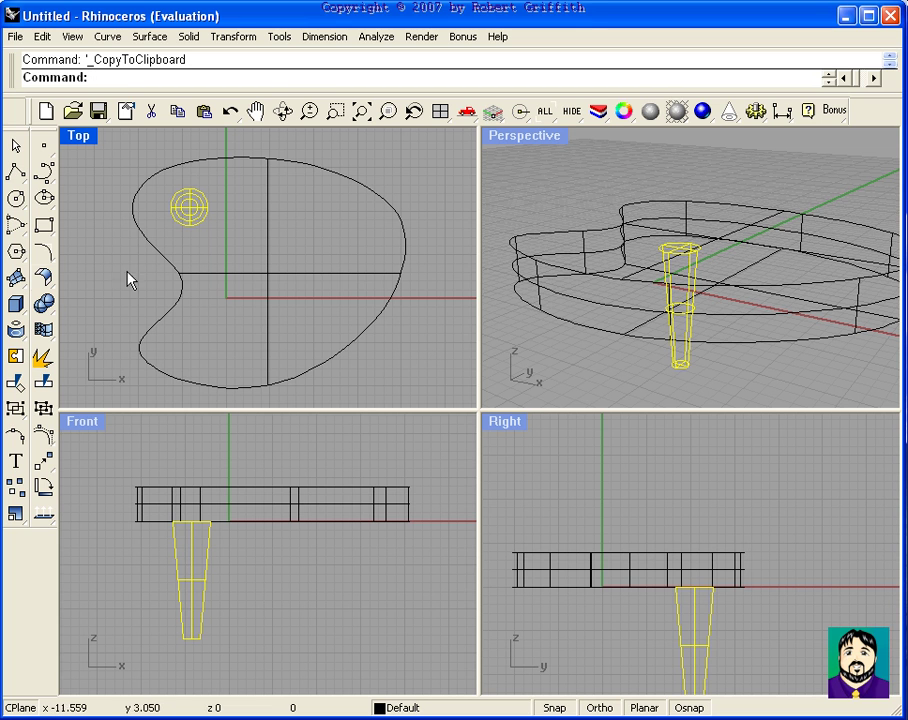
Add a second truncated-cone leg under the right side: radii 2.132 and 0.957, length 13.333.
click(16, 304)
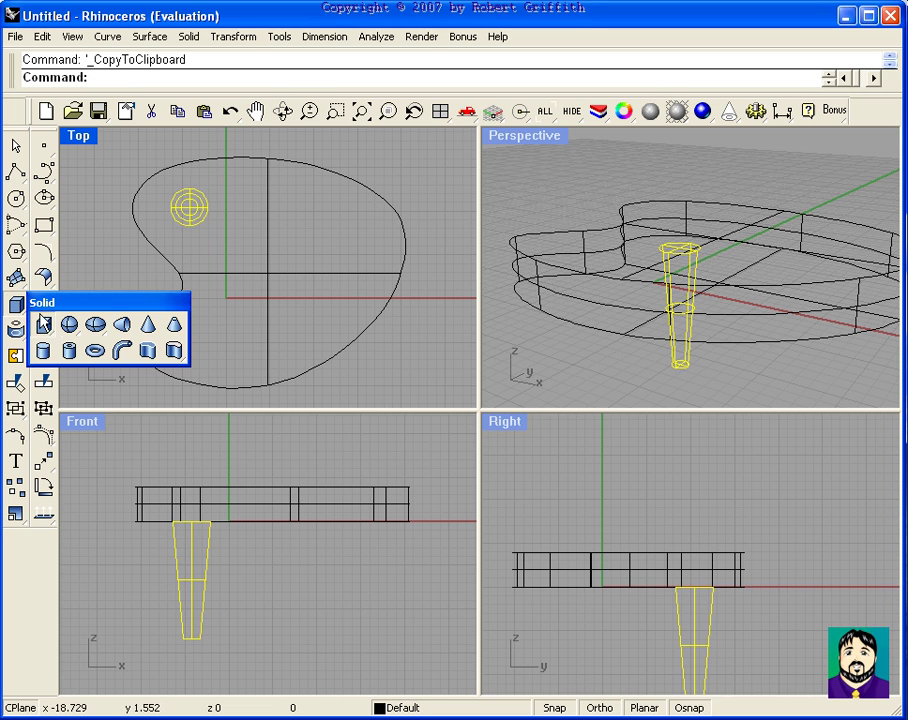
click(175, 322)
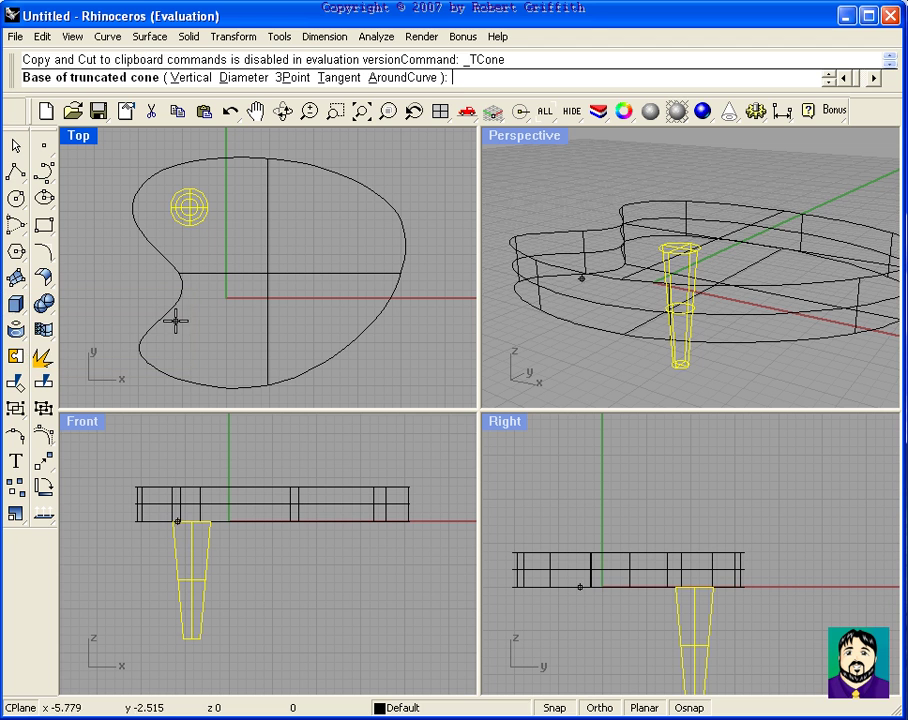
click(360, 236)
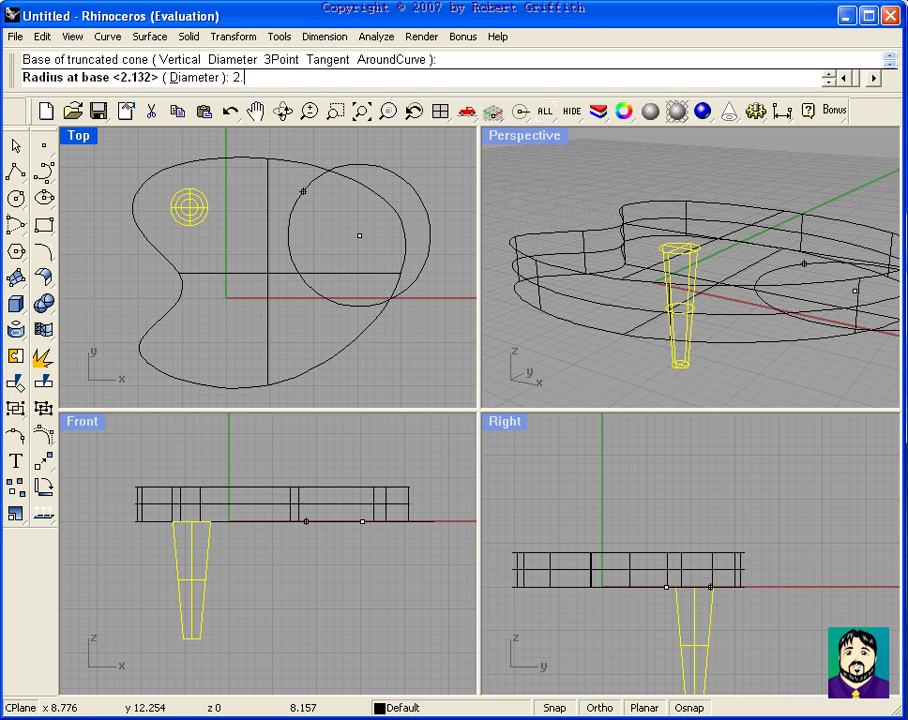
key(Return)
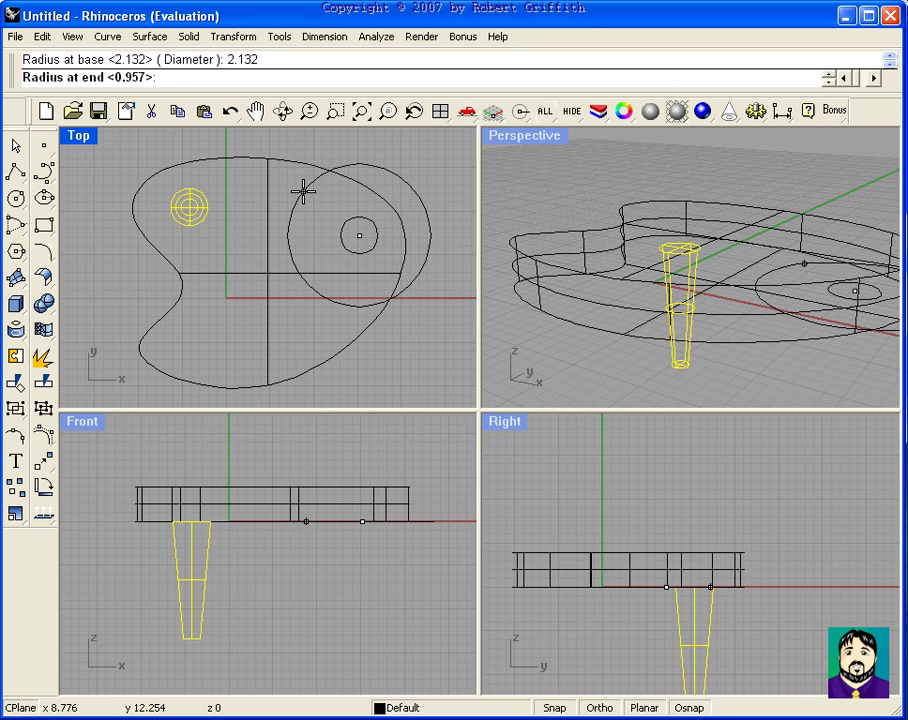
text(.957)
key(Return)
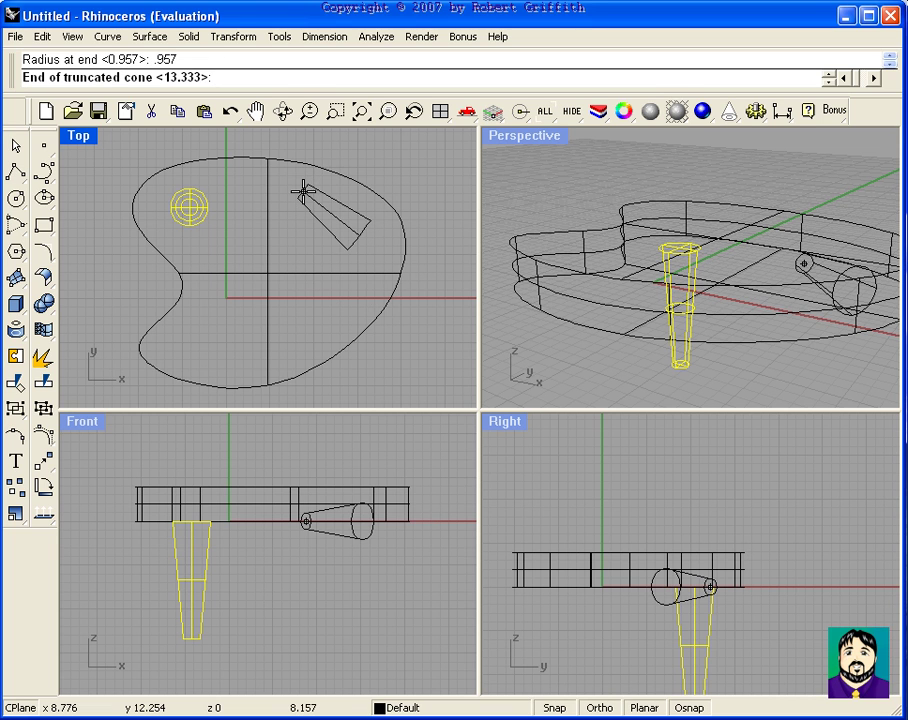
text(13.333)
key(Return)
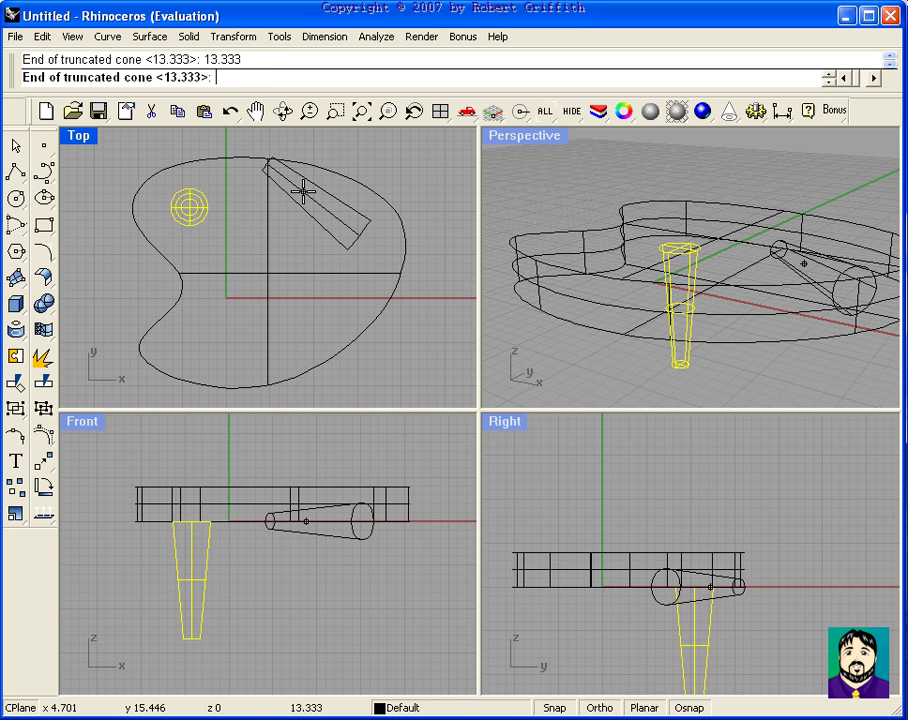
click(384, 615)
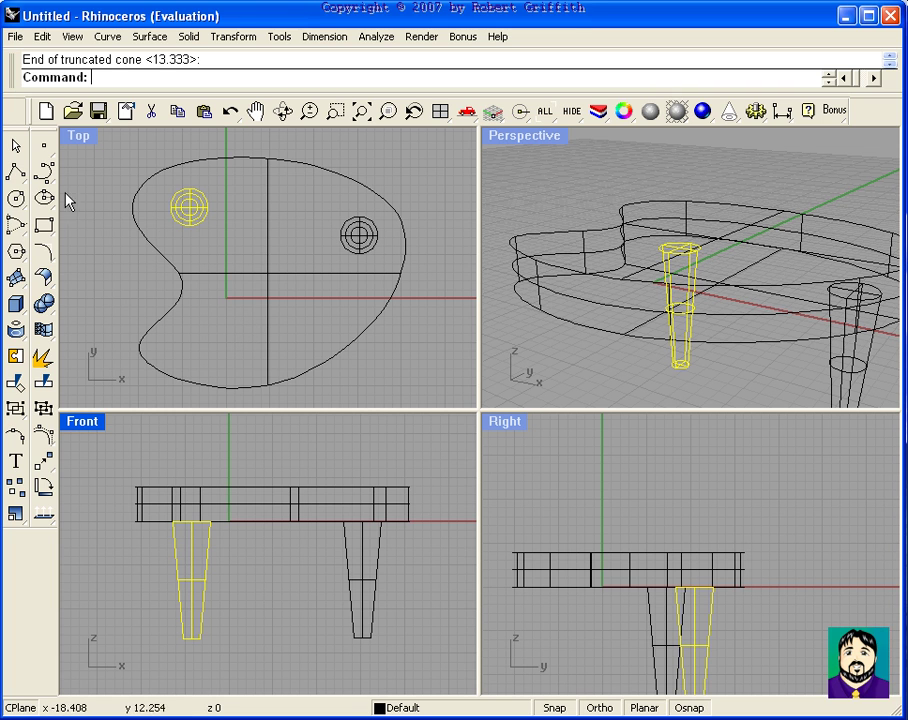
Add a third truncated-cone leg under the lower-left tabletop: radii 2.132 and 0.957, length 13.333.
click(17, 305)
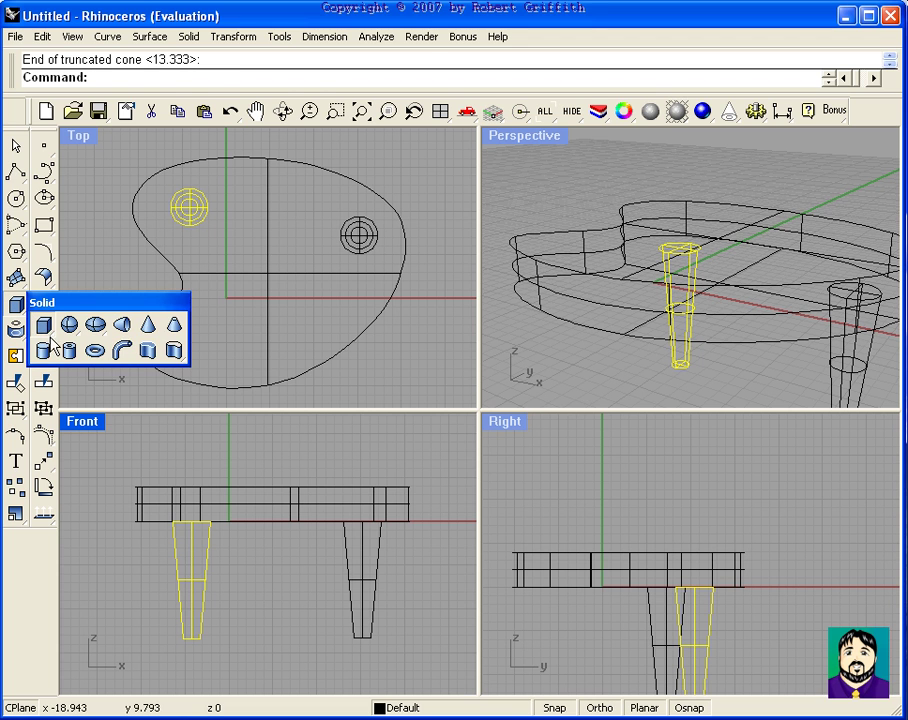
click(174, 350)
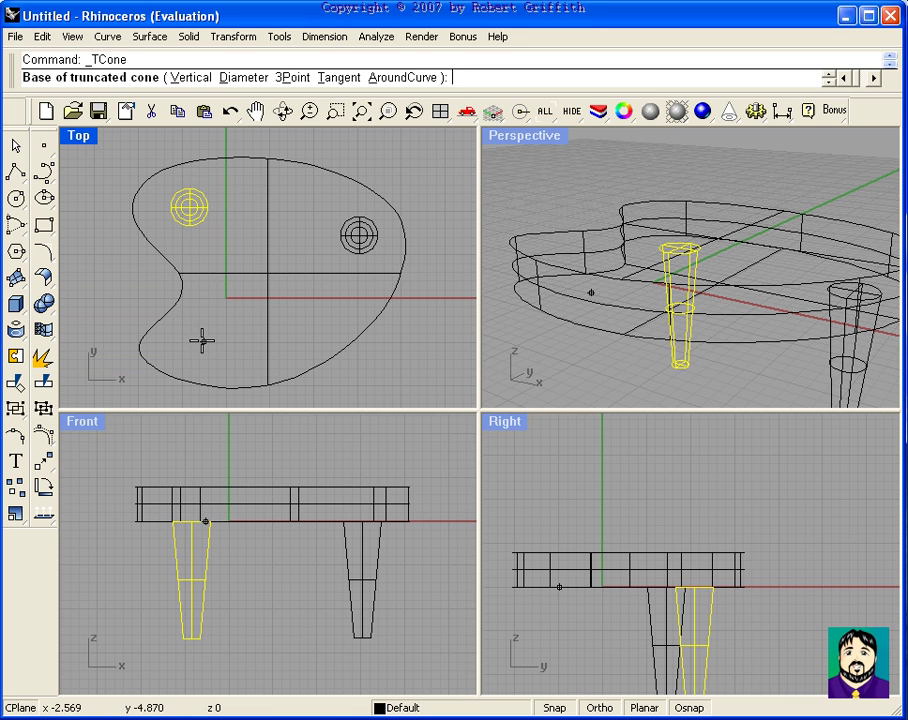
click(207, 338)
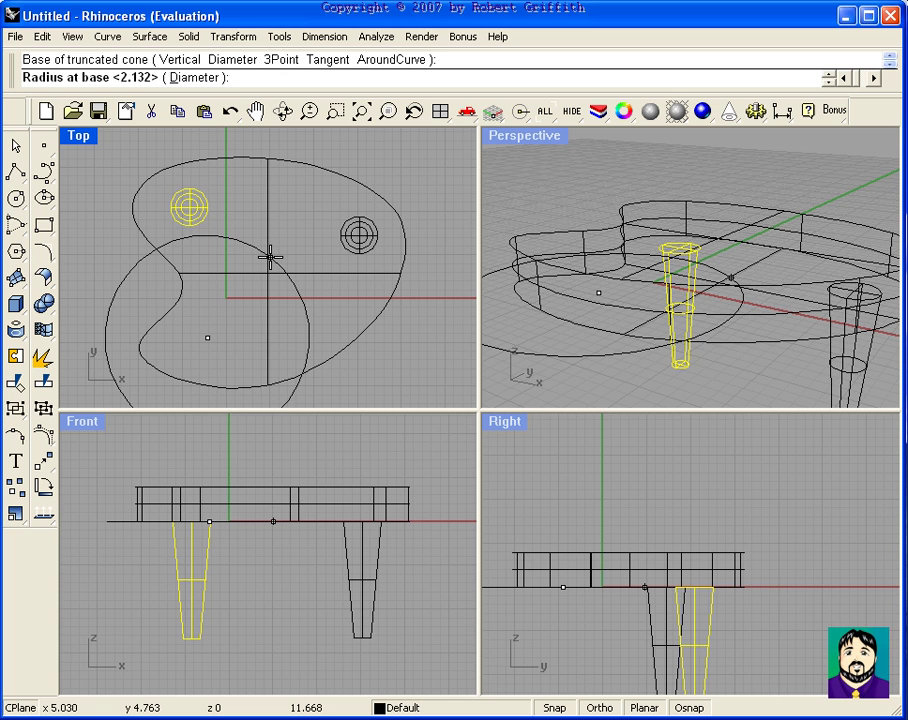
key(Return)
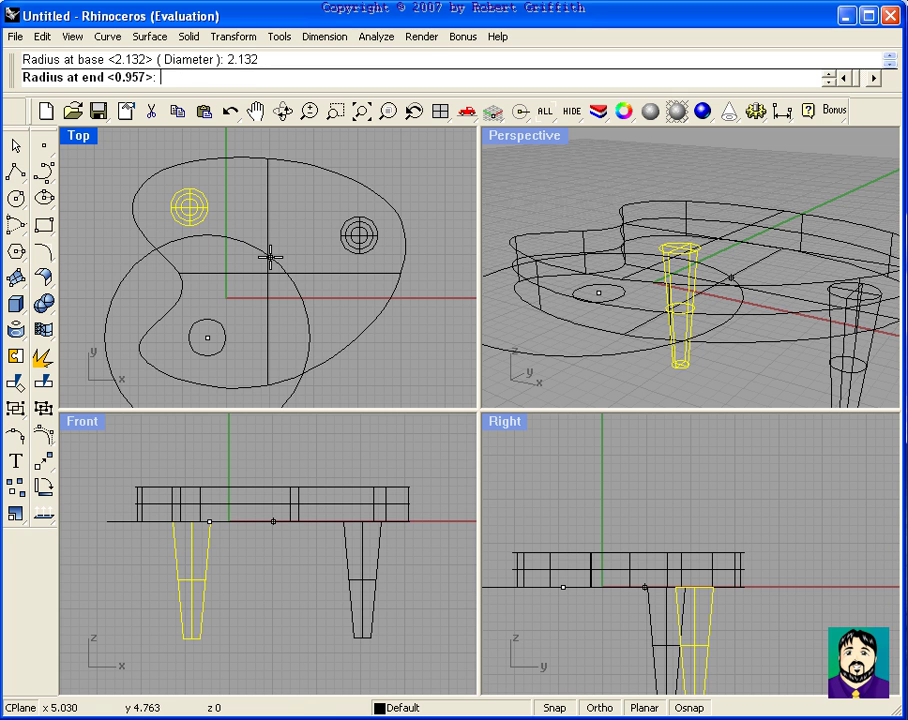
text(.957)
key(Return)
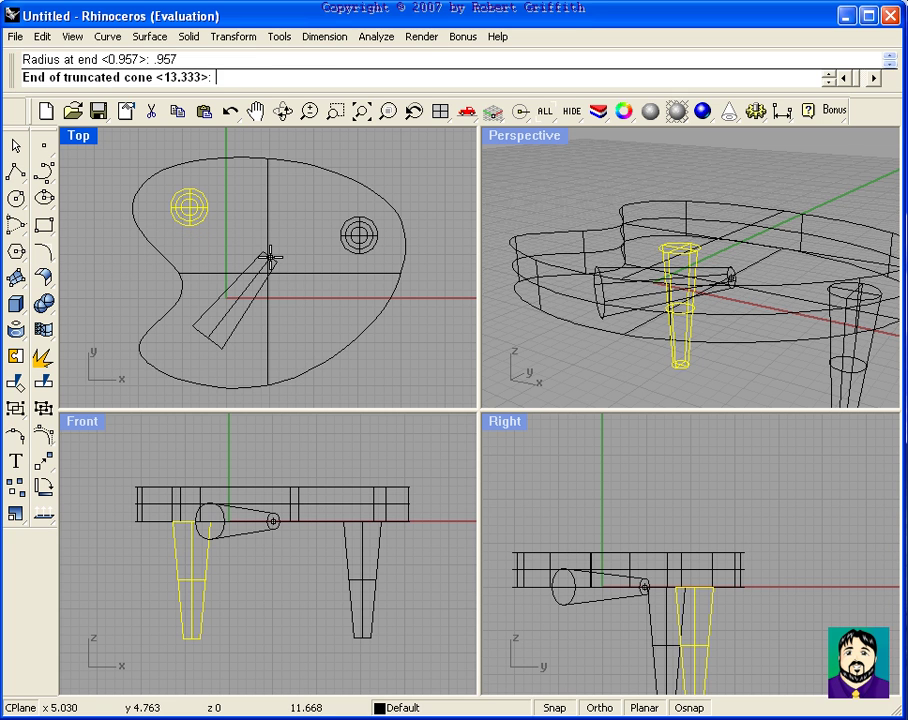
text(13.333)
key(Return)
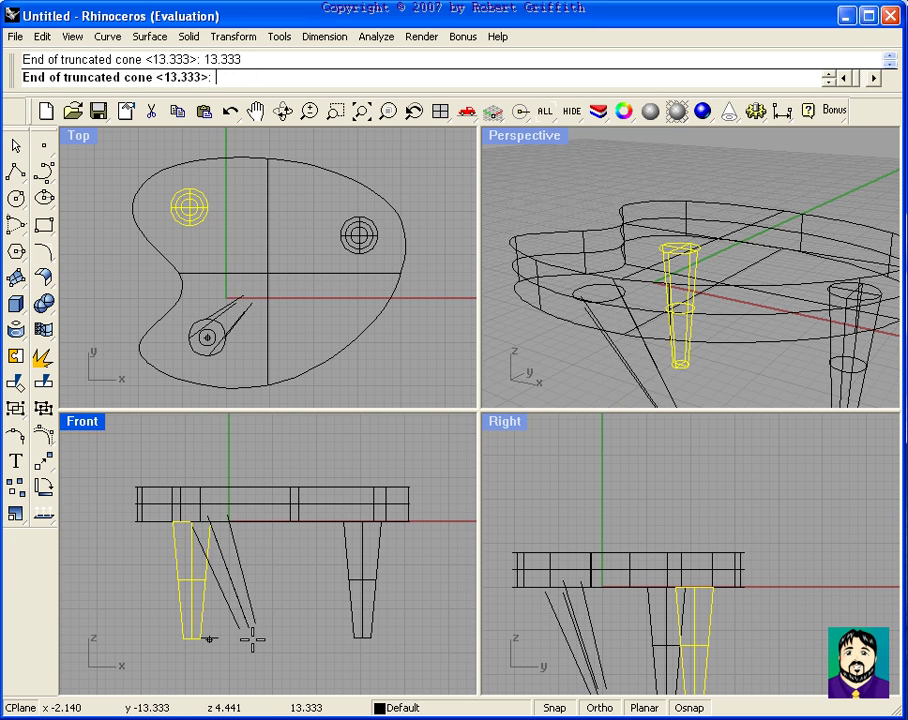
click(211, 641)
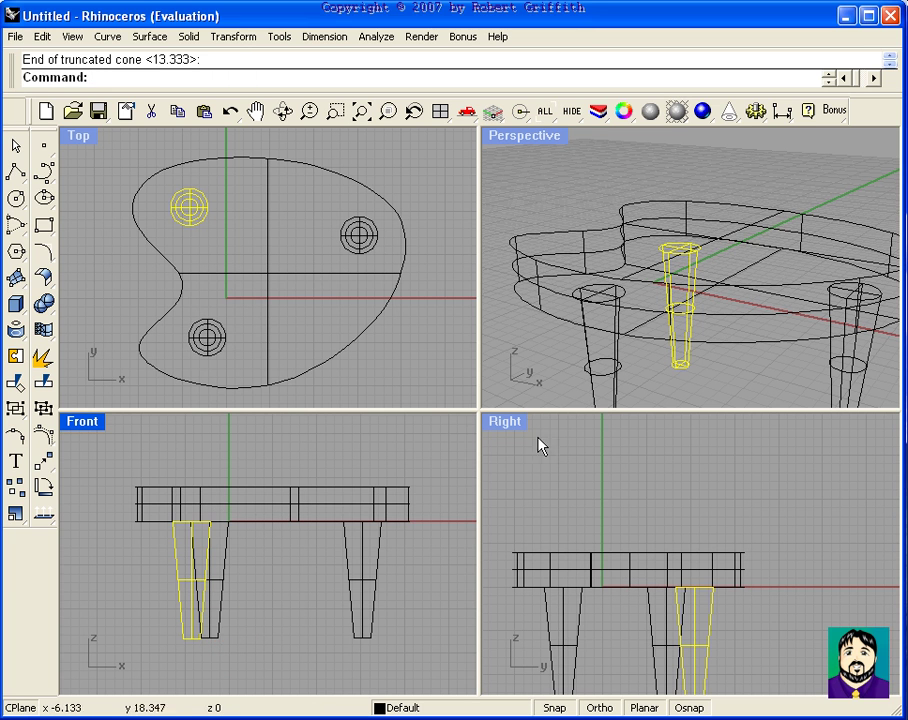
click(657, 161)
click(650, 112)
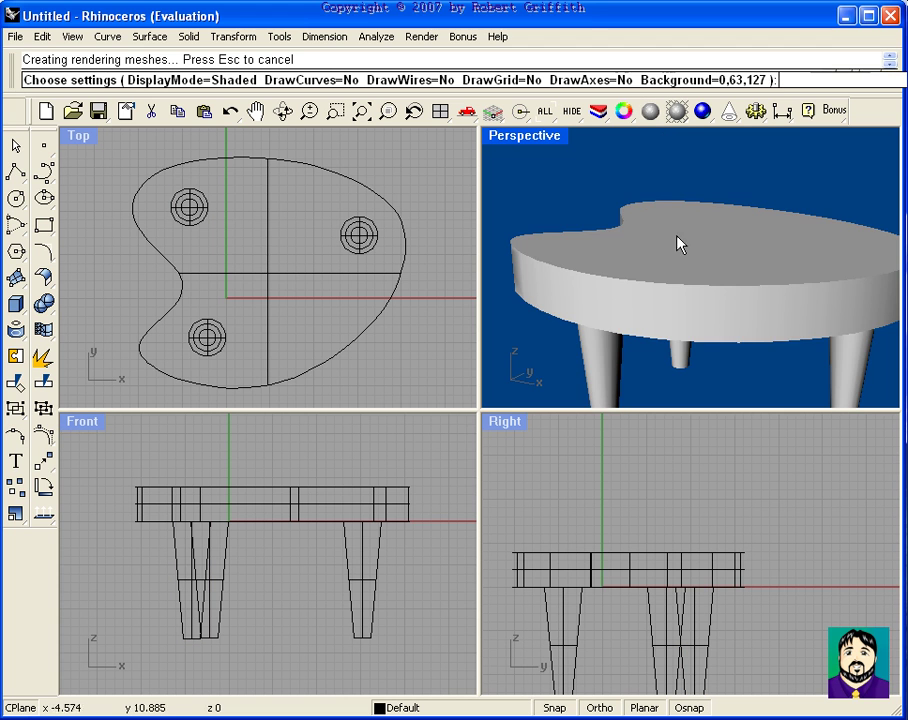
mouse_move(678, 244)
right_down()
mouse_move(667, 253)
mouse_move(527, 229)
mouse_move(612, 351)
mouse_move(838, 260)
mouse_move(831, 225)
mouse_move(707, 249)
mouse_move(570, 259)
mouse_move(352, 230)
mouse_move(345, 324)
mouse_move(620, 304)
mouse_move(563, 284)
mouse_move(296, 257)
mouse_move(411, 296)
mouse_move(527, 286)
mouse_move(604, 303)
right_up()
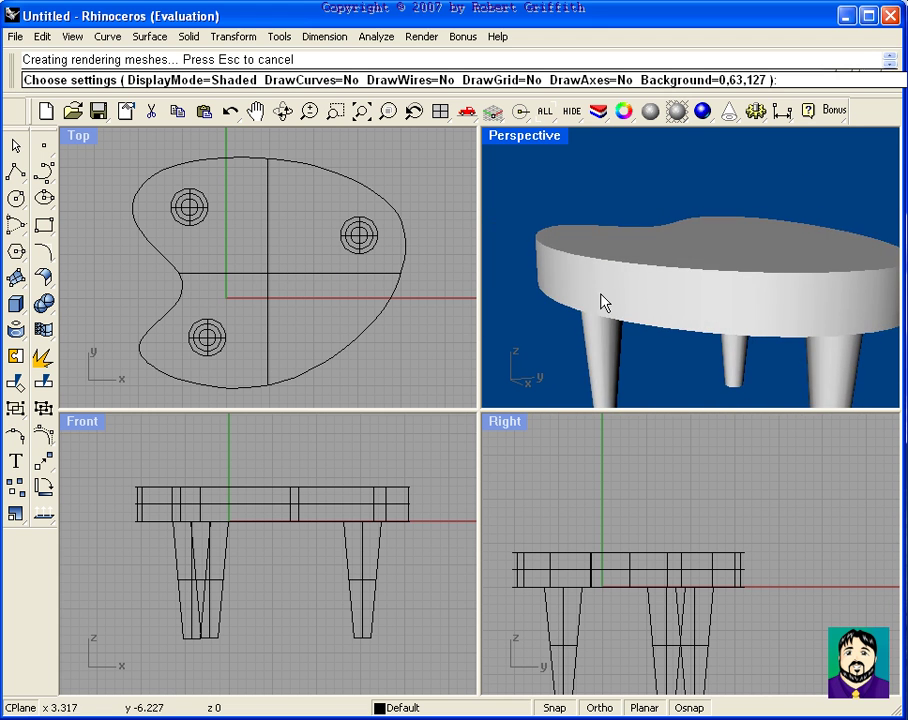
shift+right_drag(687, 306, 674, 256)
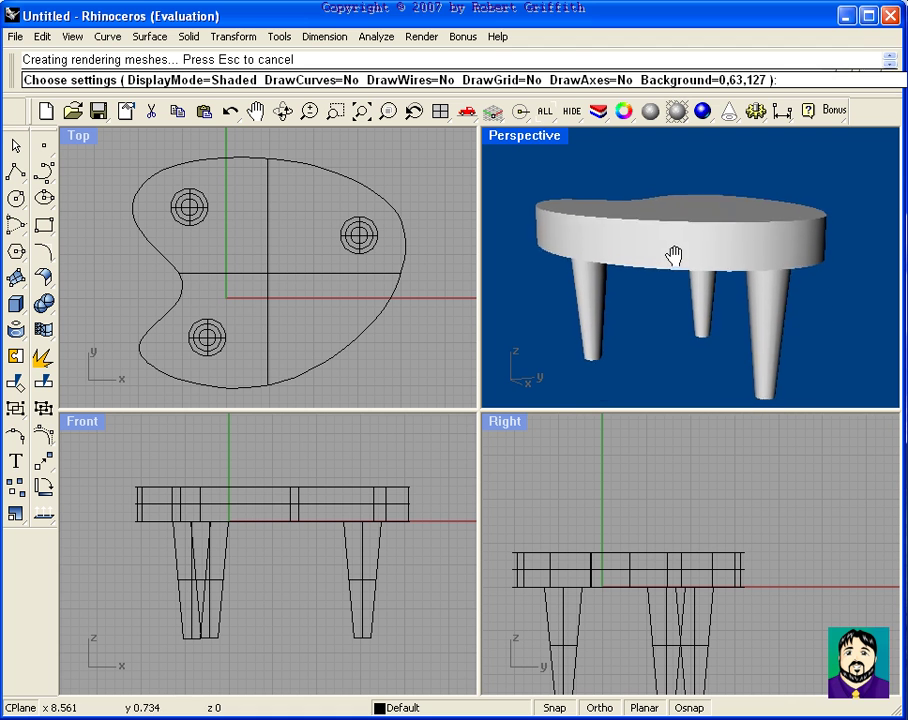
click(655, 308)
click(679, 194)
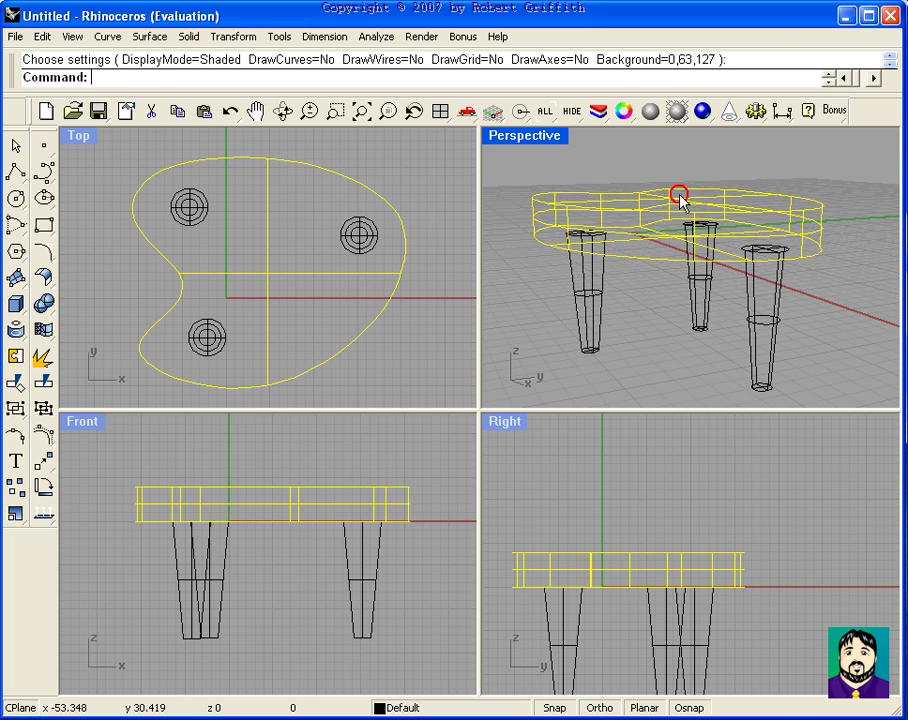
In the tabletop's properties, switch to the Material page and set Assign by to Basic.
click(625, 112)
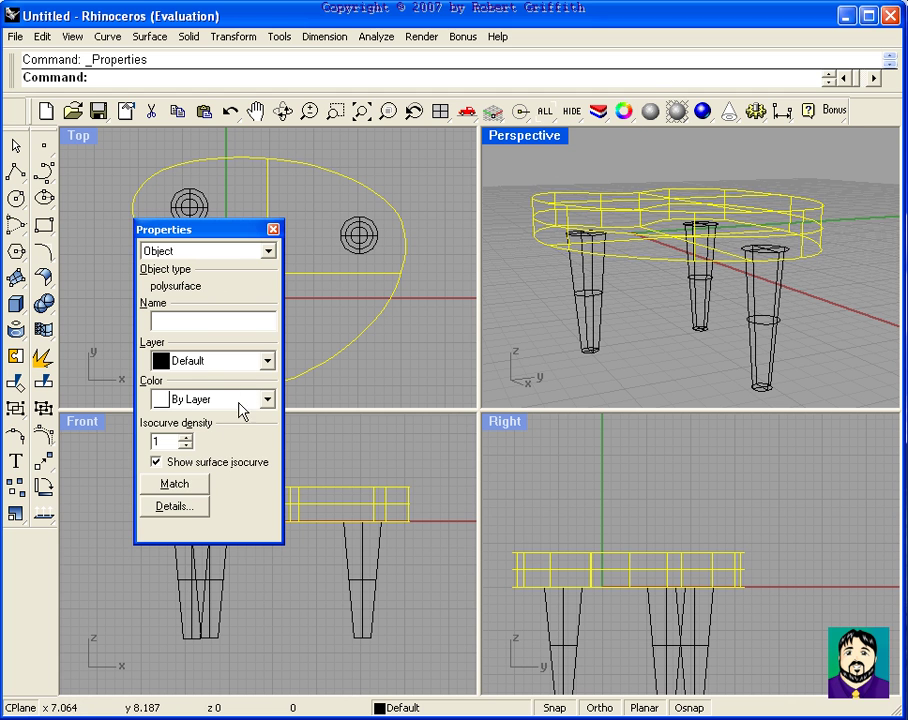
click(175, 506)
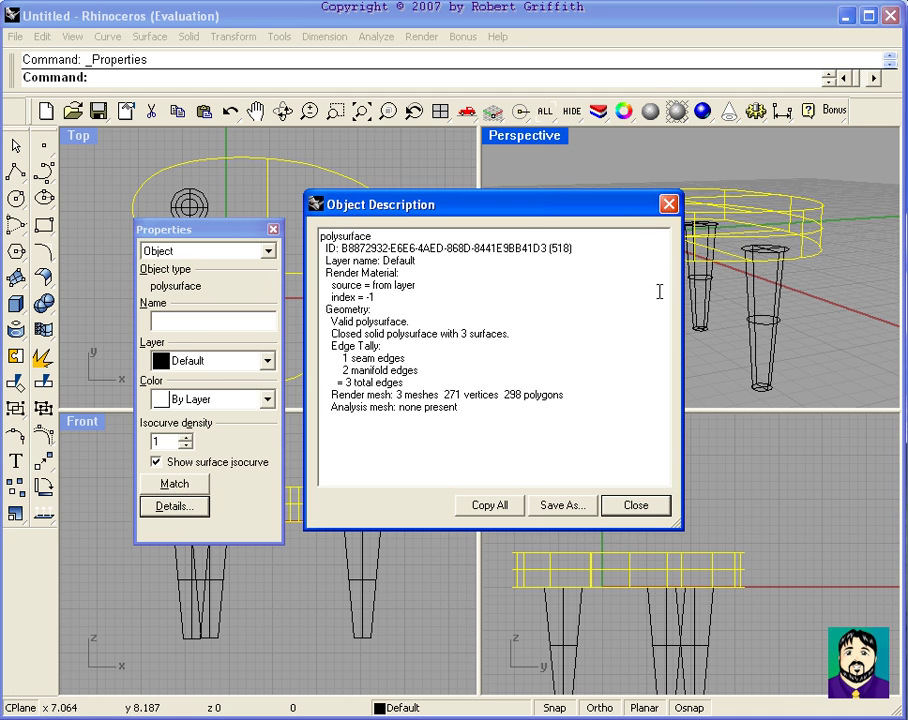
click(670, 207)
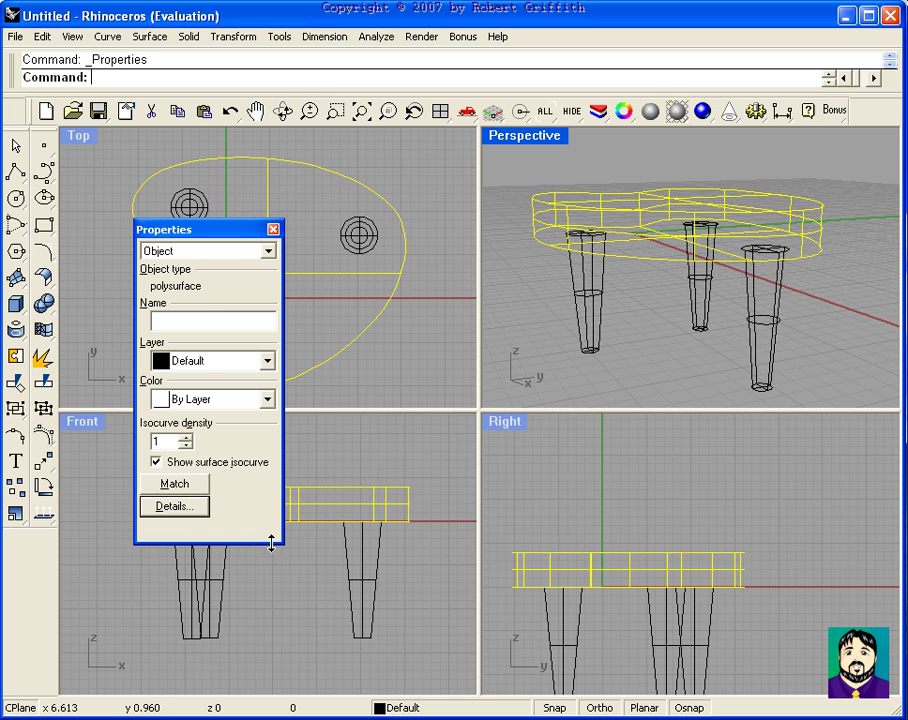
click(216, 253)
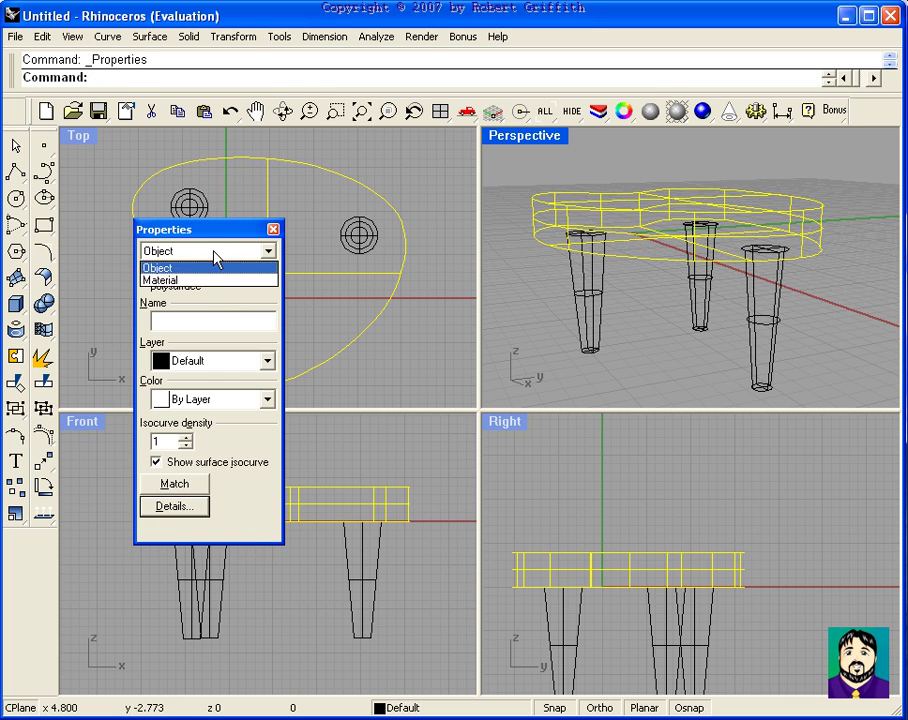
click(203, 284)
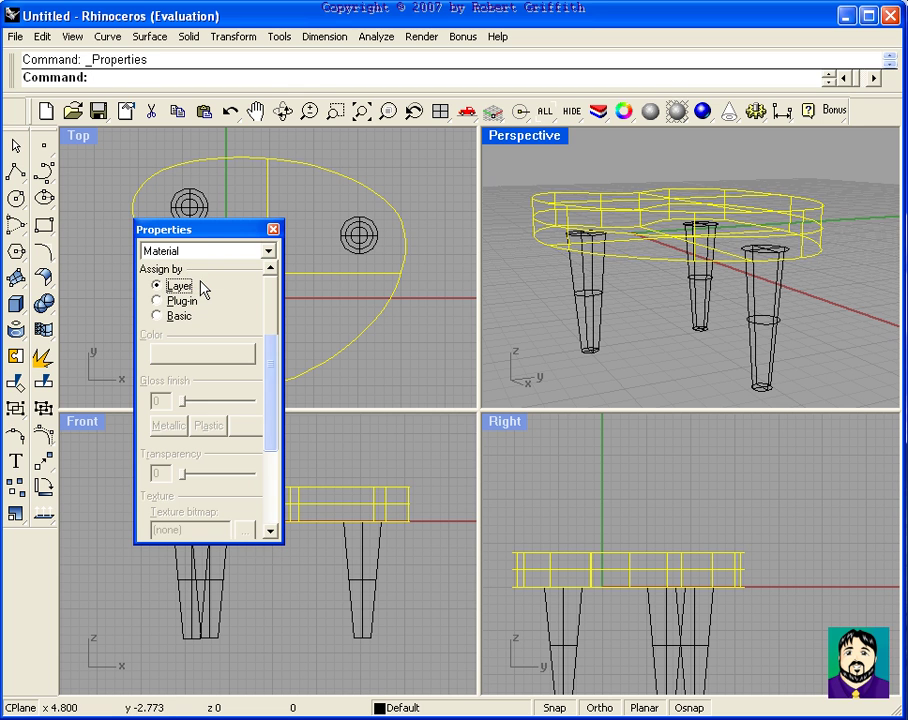
click(269, 541)
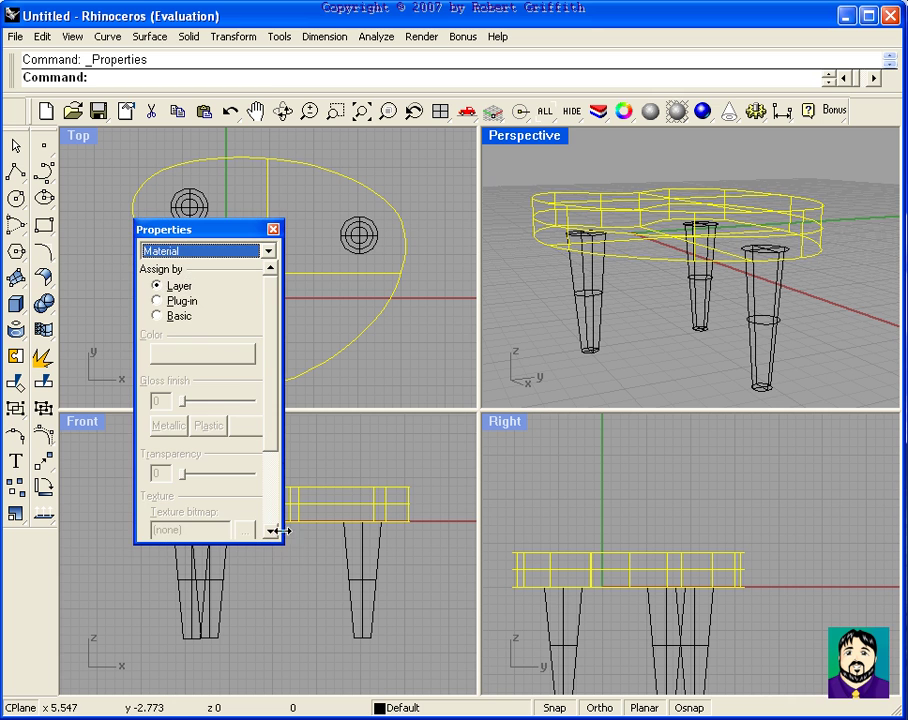
click(184, 318)
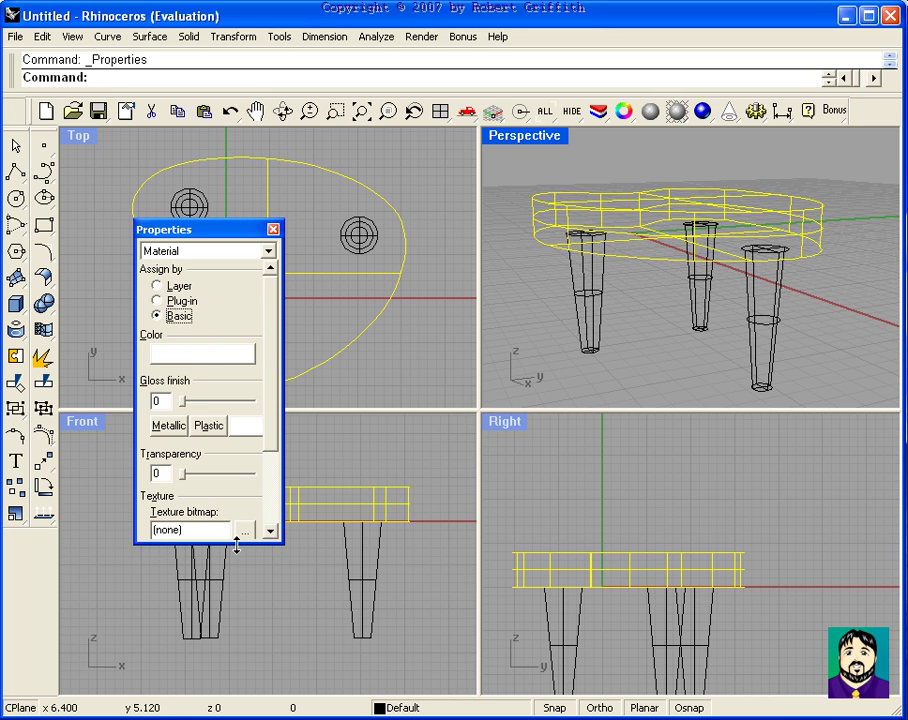
drag(237, 545, 237, 656)
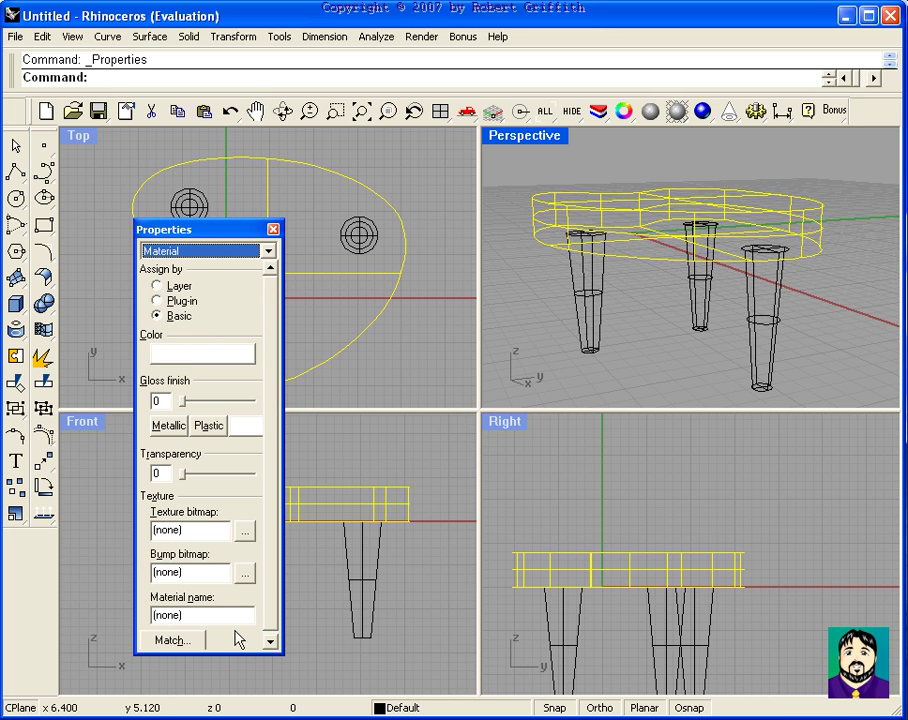
Browse for a texture bitmap in the I: drive's MY DOCUMENTS > 3D > Textures folder.
click(246, 537)
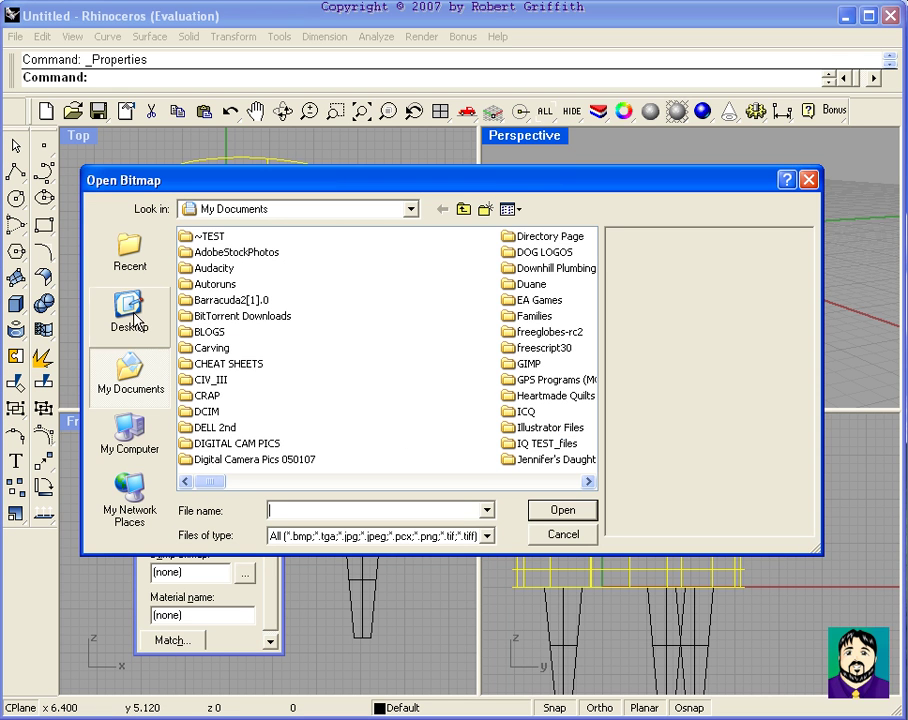
click(138, 430)
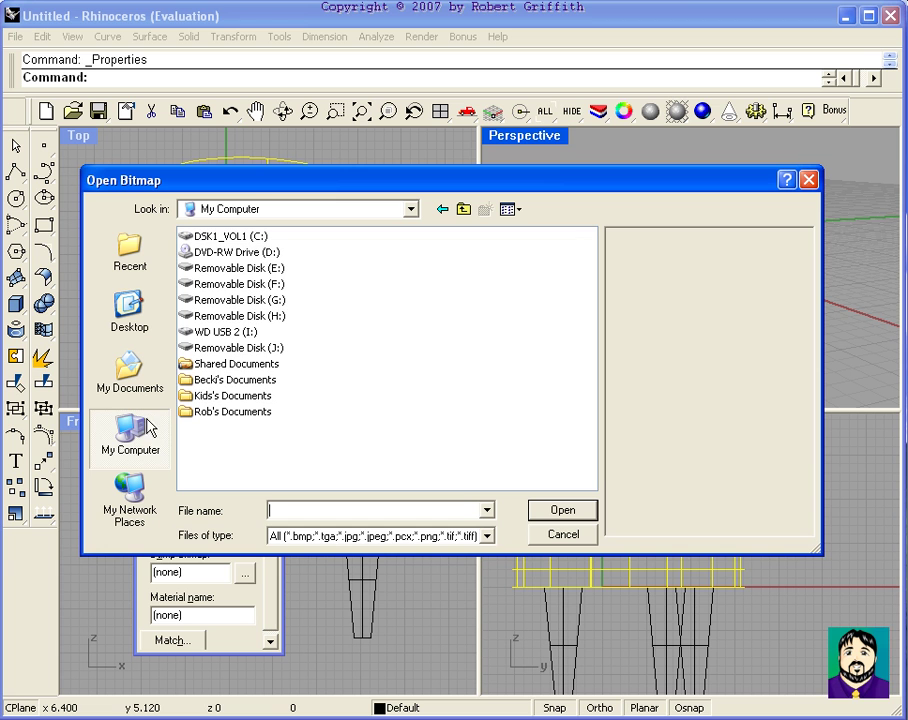
double_click(232, 334)
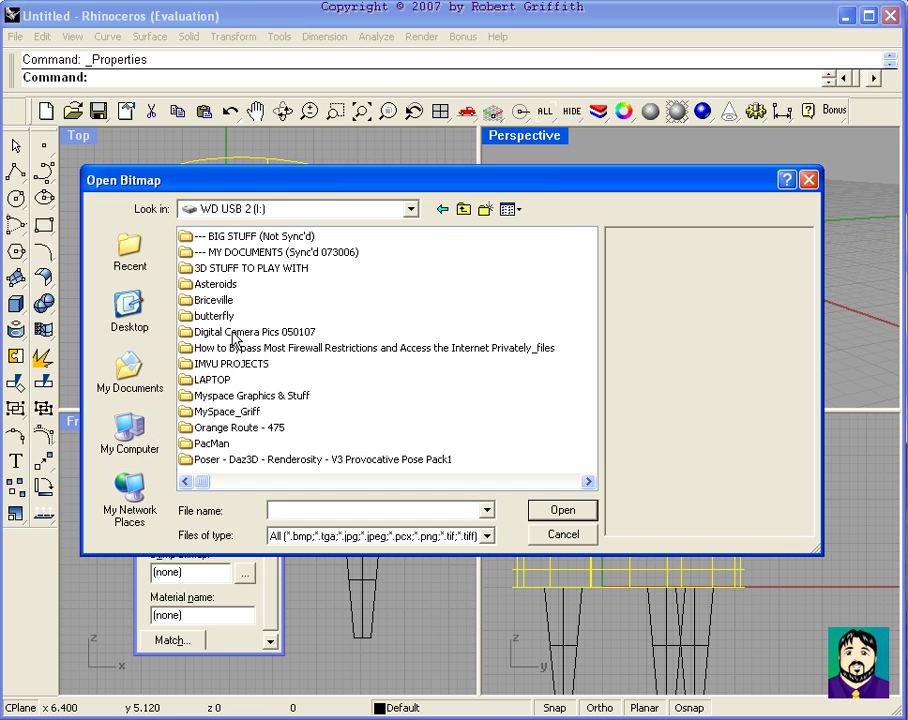
double_click(228, 254)
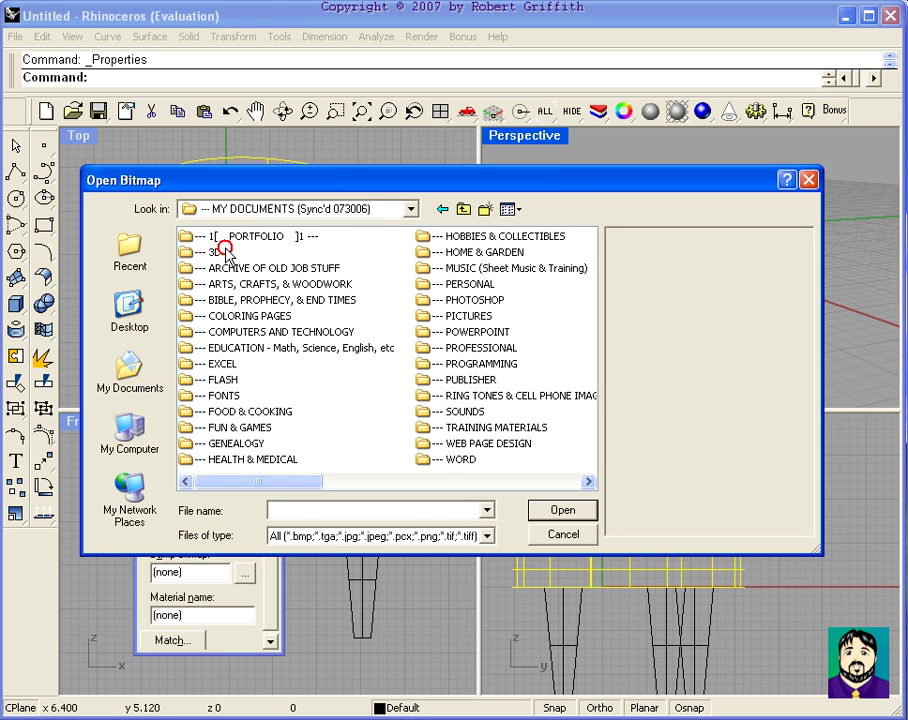
double_click(214, 253)
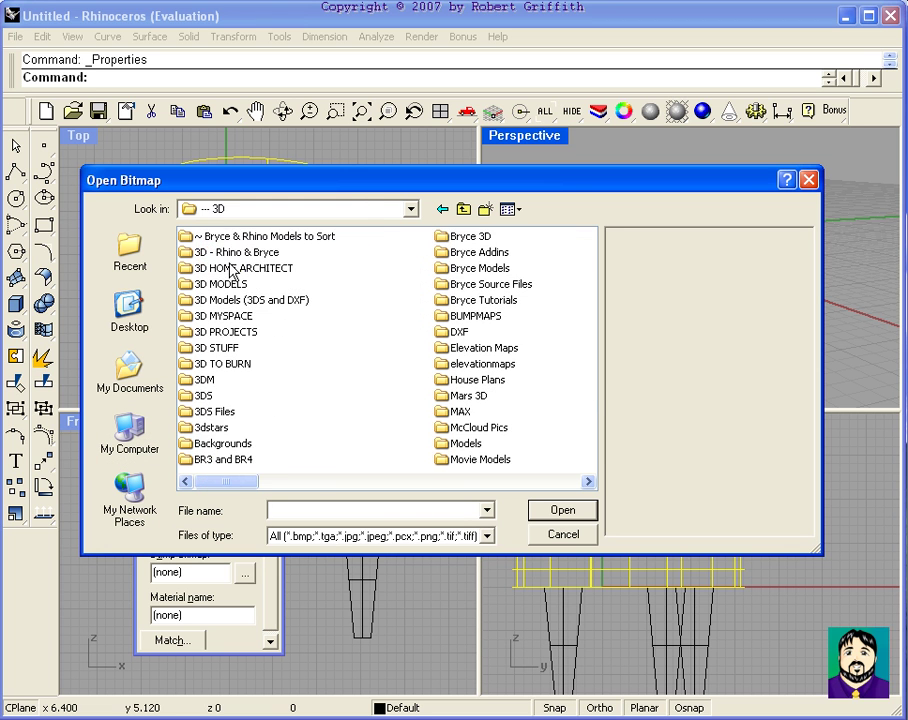
click(489, 484)
double_click(470, 348)
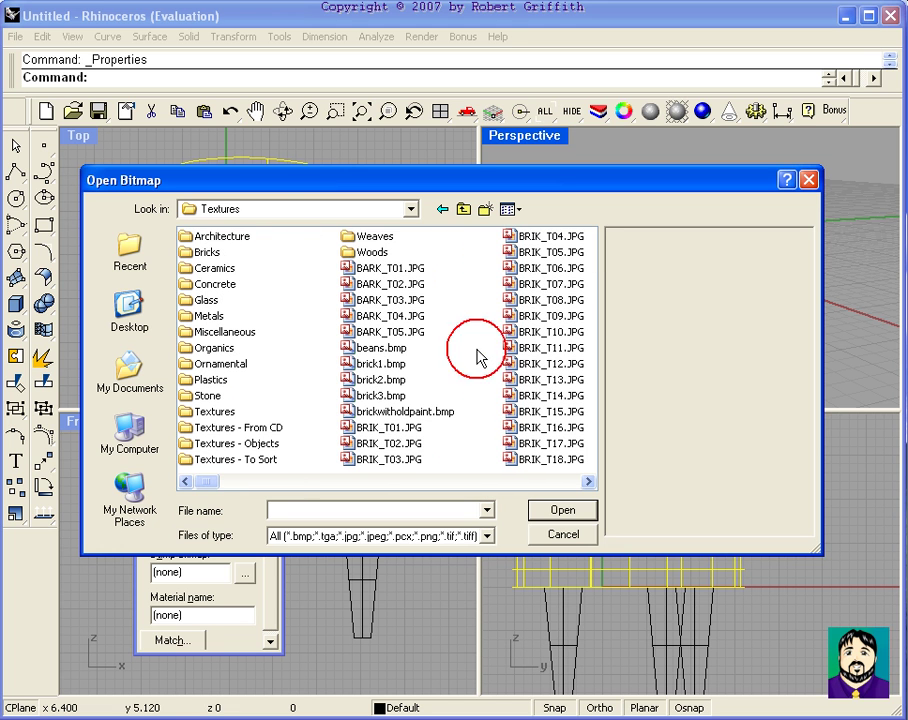
Show the textures as thumbnails and apply metal11.bmp as the tabletop's texture.
click(509, 210)
click(517, 231)
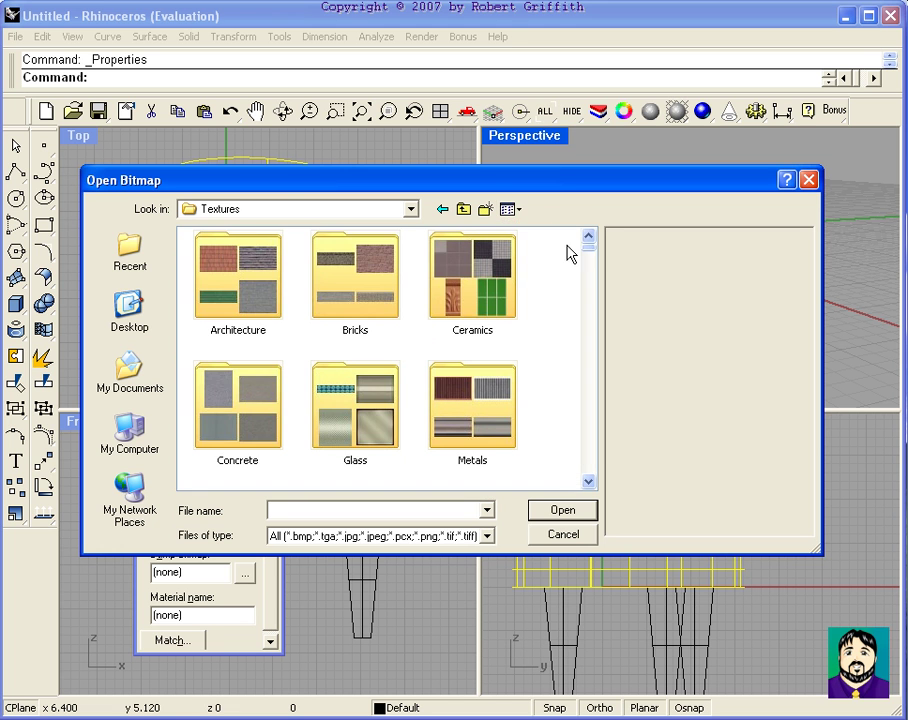
drag(591, 244, 592, 281)
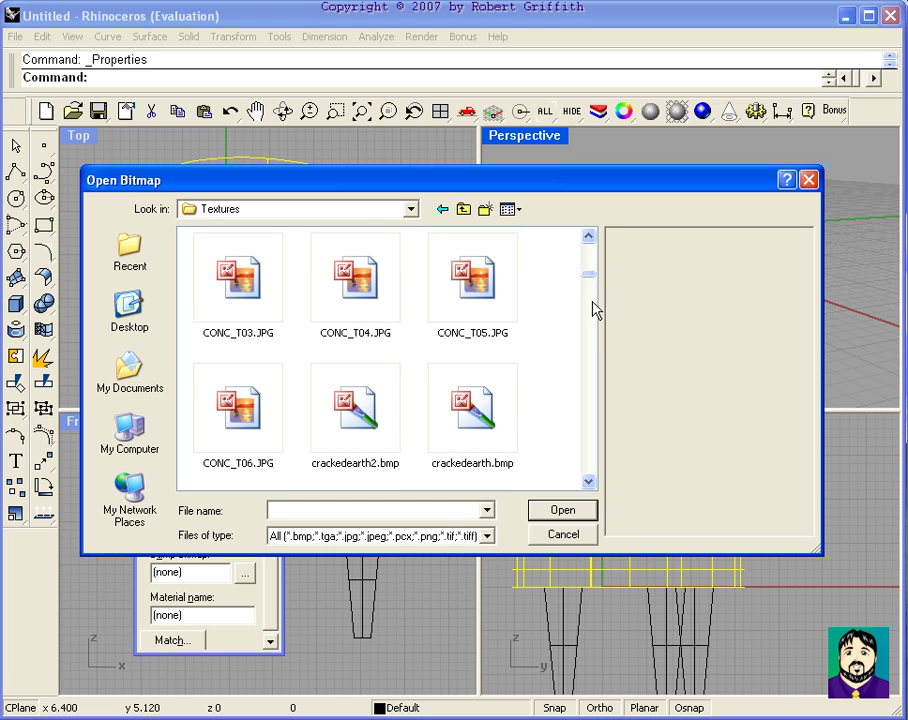
scroll(592, 318, down, 1)
mouse_move(595, 290)
mouse_down()
mouse_move(589, 262)
mouse_move(584, 279)
mouse_up()
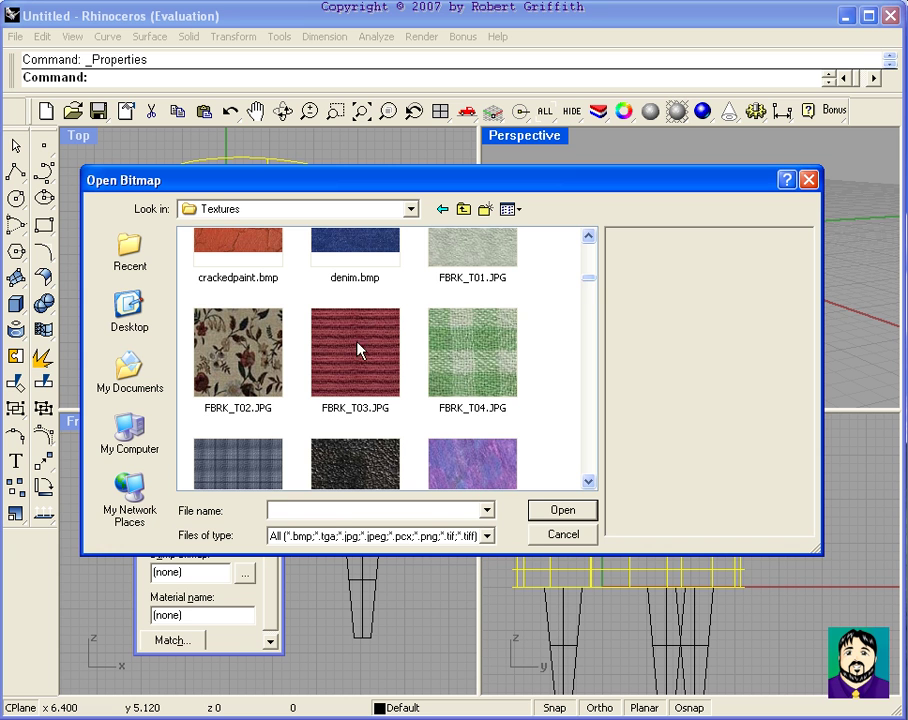
click(474, 347)
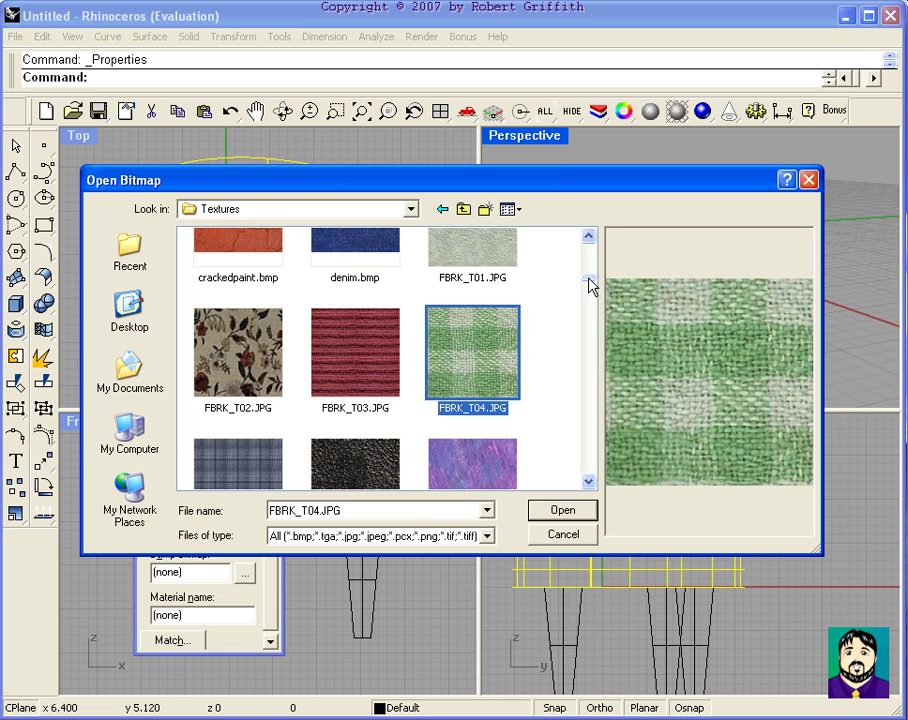
drag(590, 287, 590, 336)
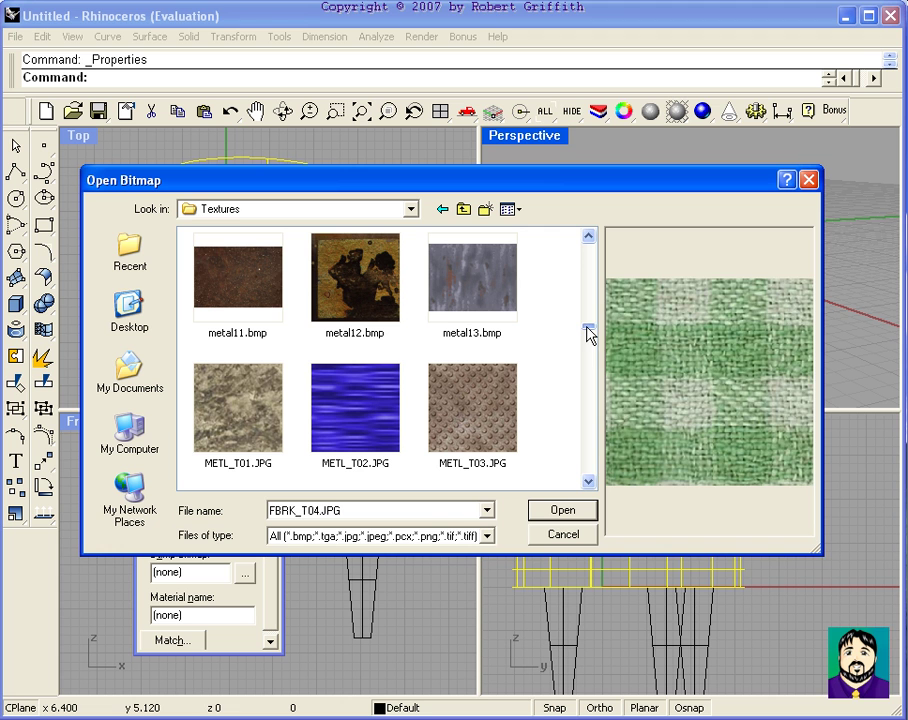
click(236, 288)
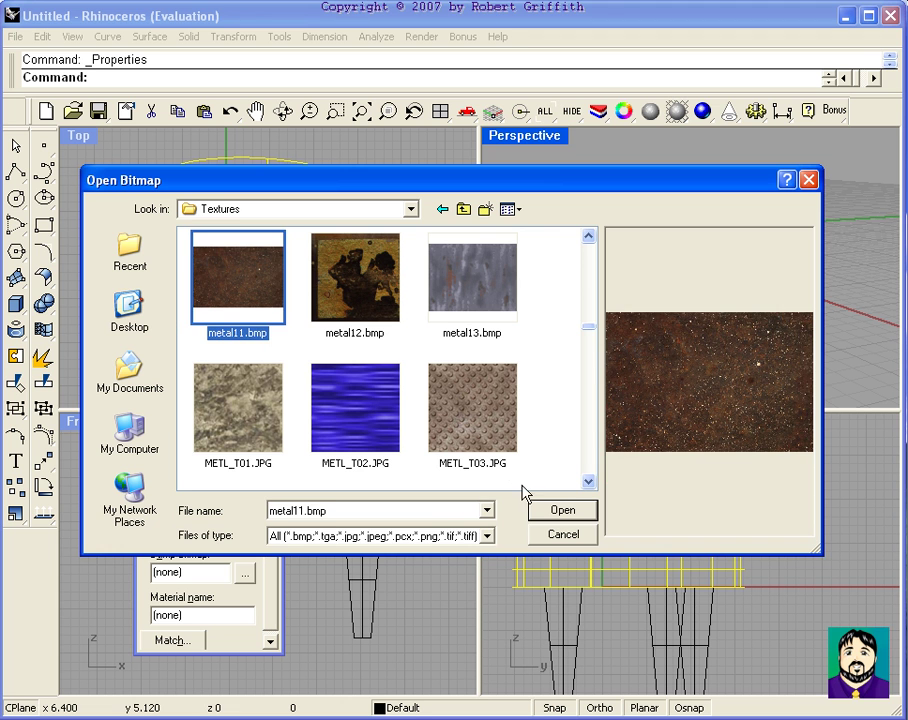
click(561, 510)
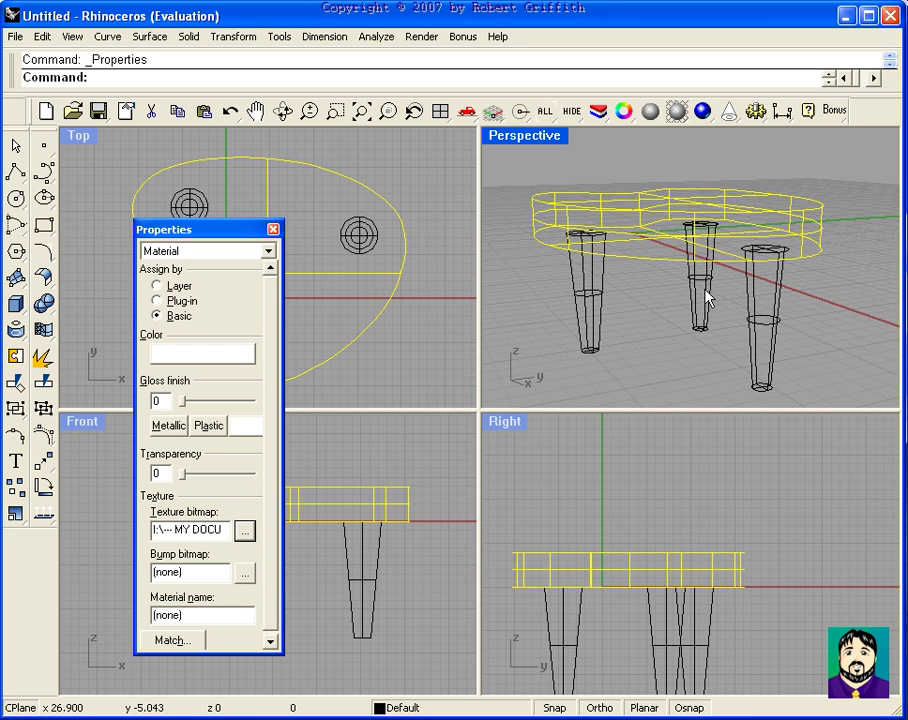
Select all three legs and give them their own Basic material.
click(706, 296)
shift+click(756, 322)
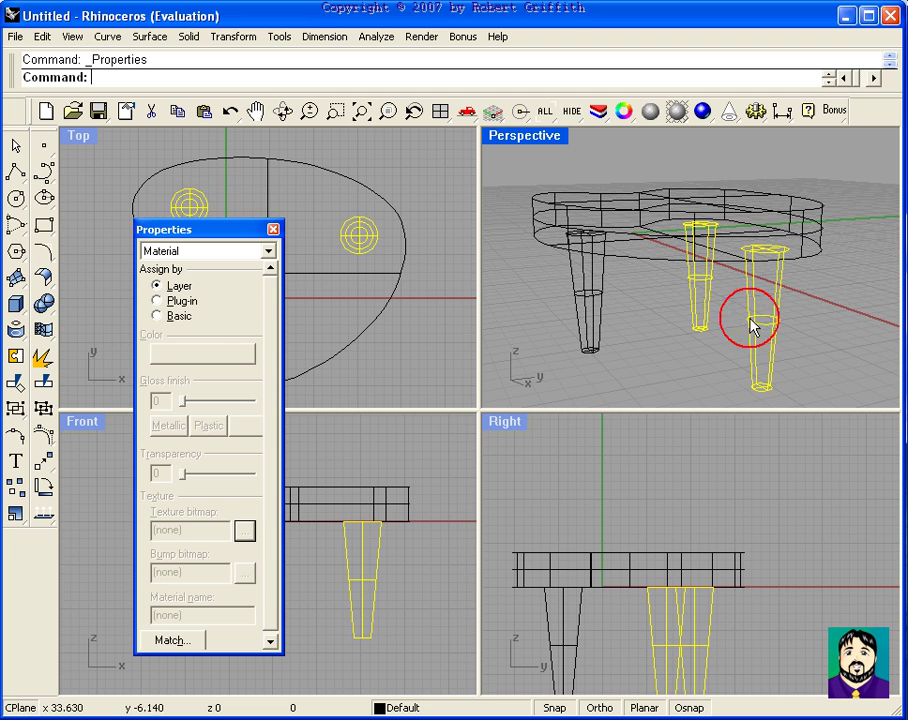
shift+click(582, 305)
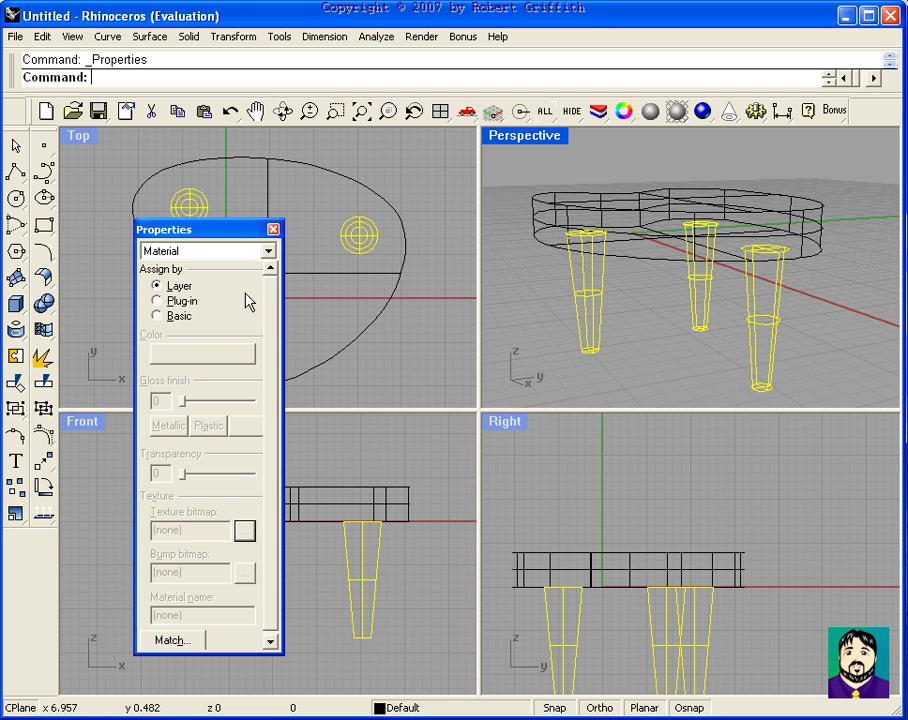
click(176, 318)
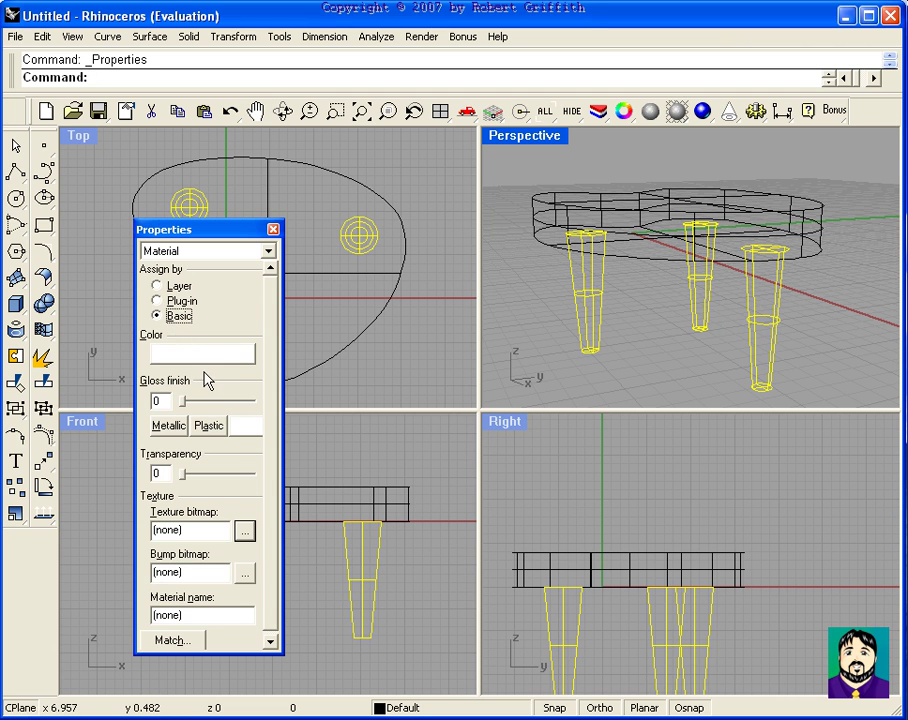
Colour the legs black with a gloss finish of 70, then reselect the tabletop.
click(200, 354)
click(292, 268)
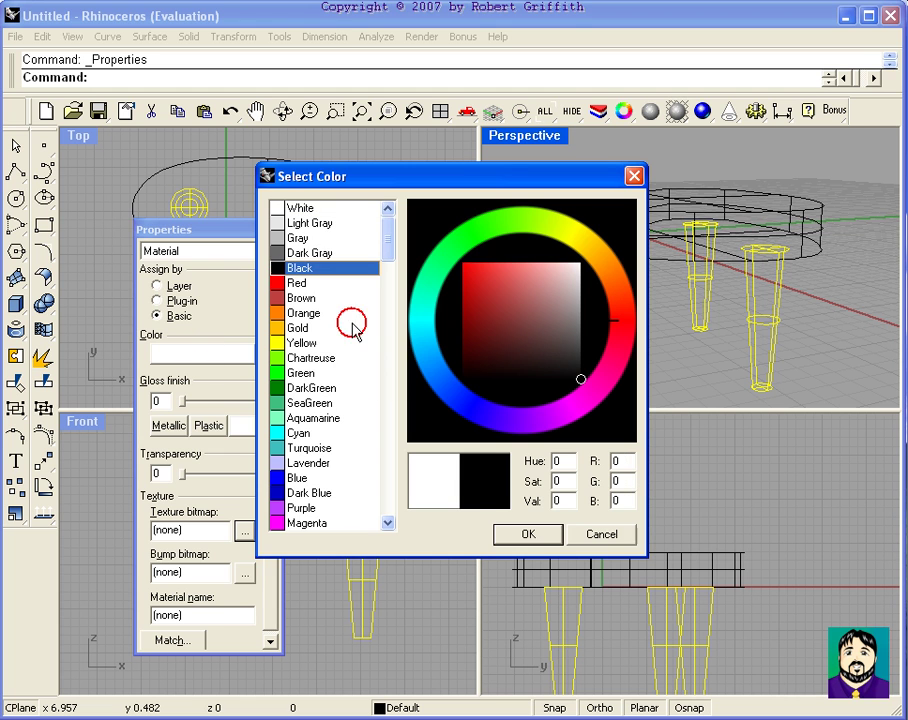
click(528, 534)
click(228, 401)
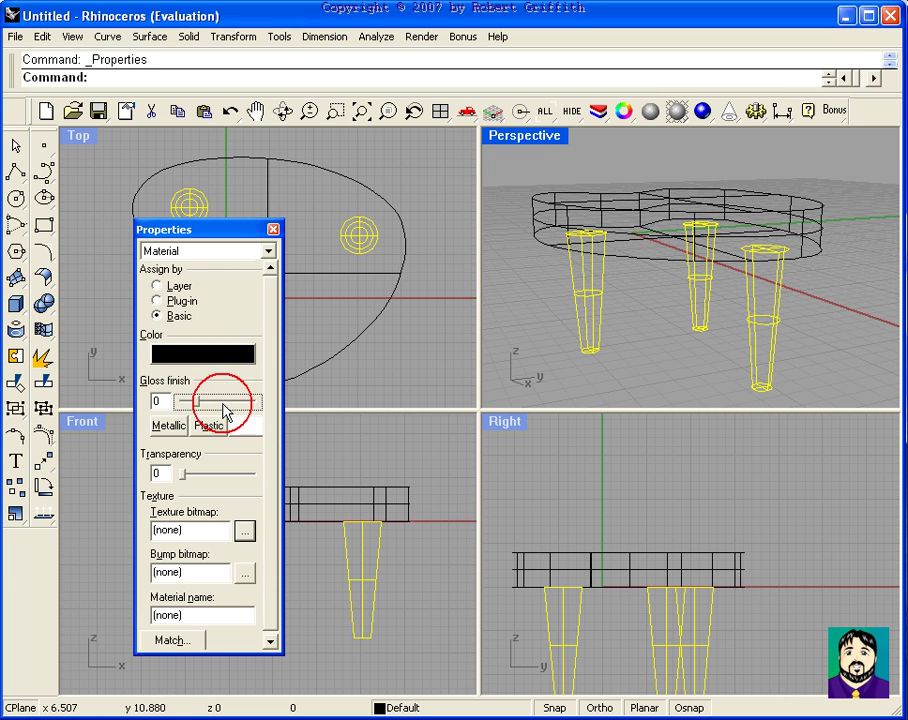
click(236, 402)
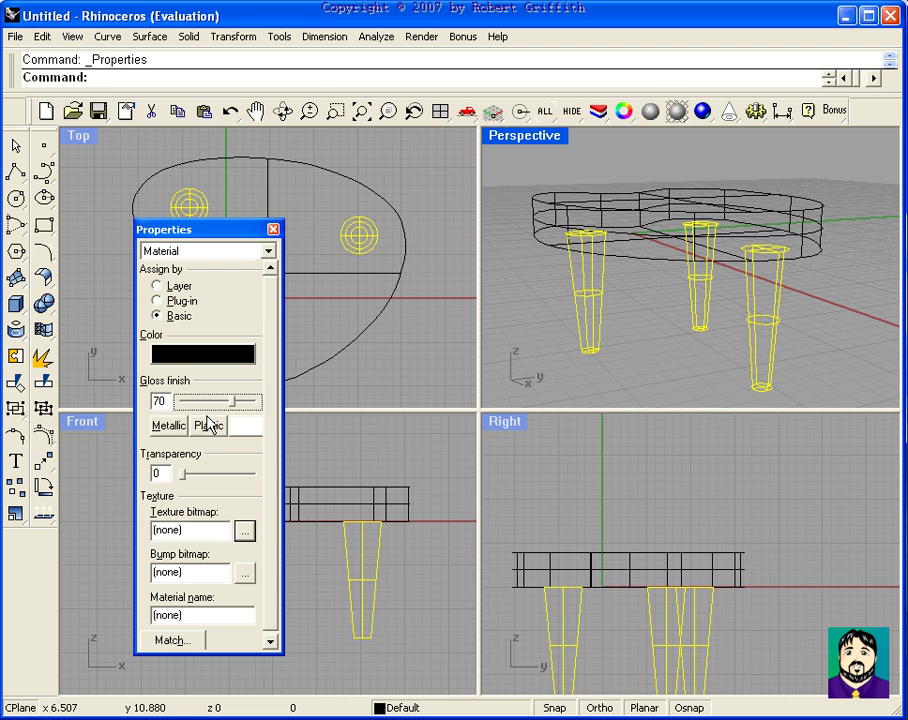
click(167, 426)
click(687, 197)
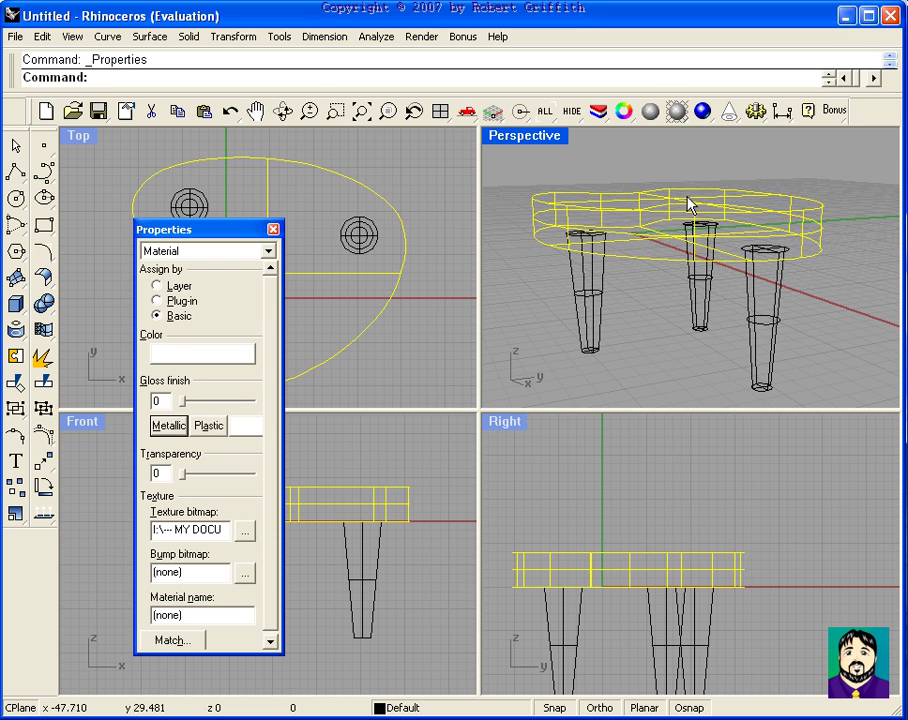
click(535, 292)
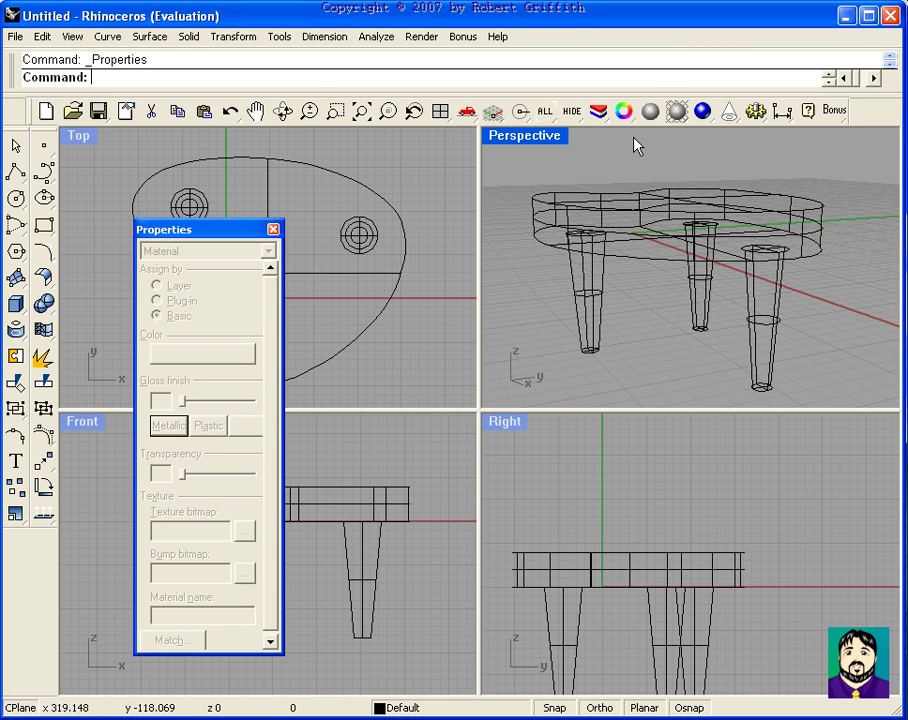
click(705, 114)
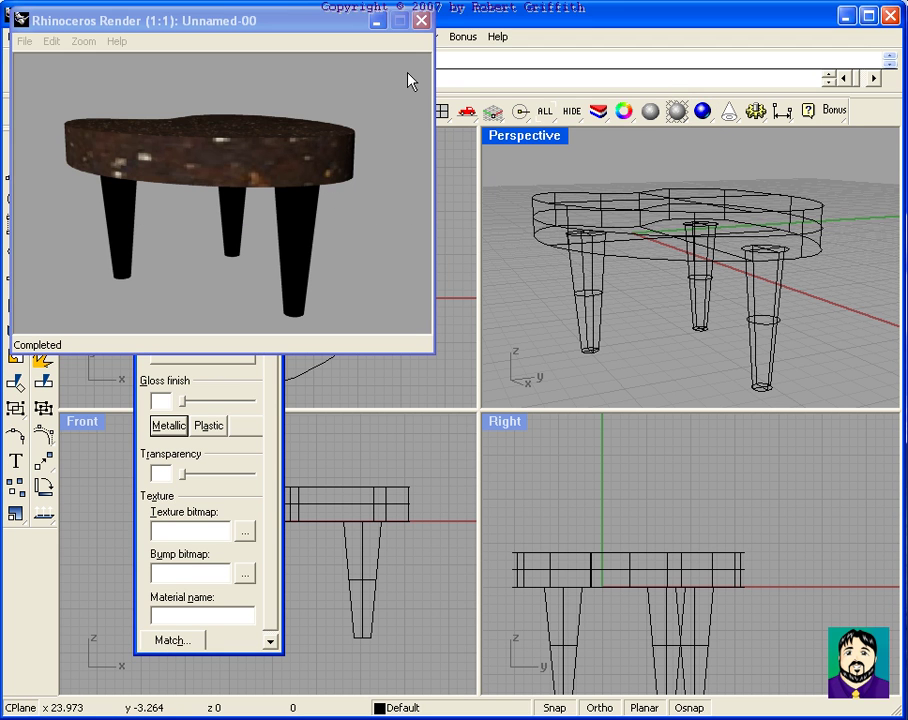
click(421, 20)
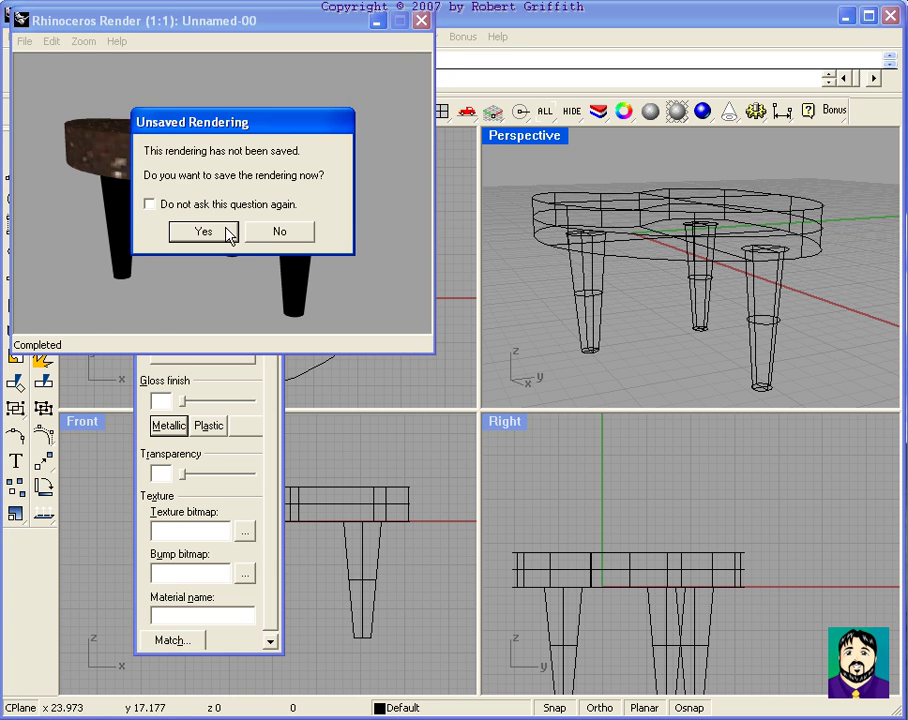
click(283, 233)
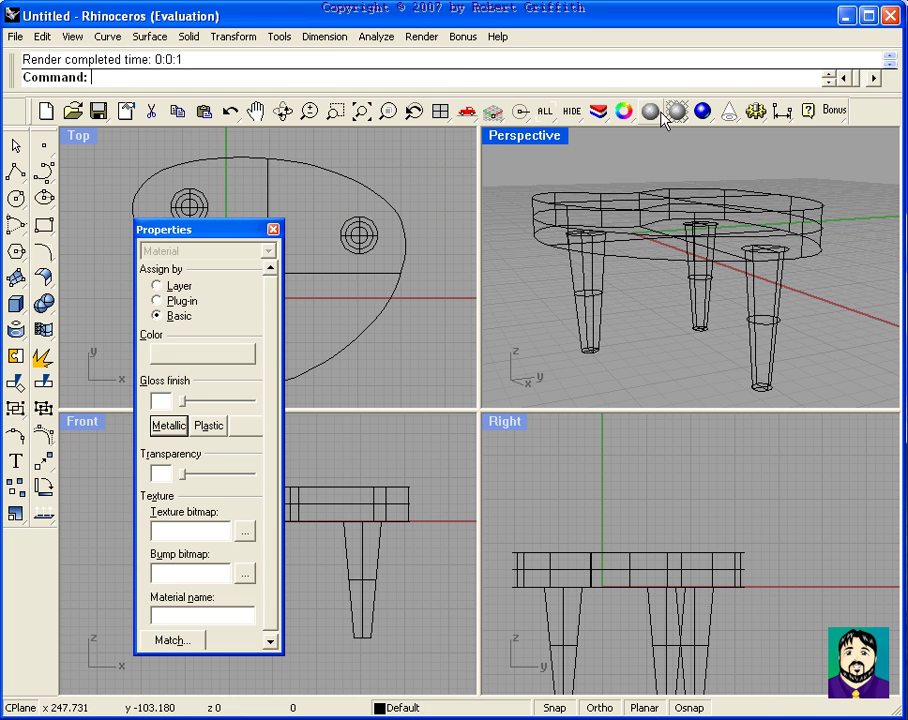
Render the table again, then close the render window without saving.
click(656, 113)
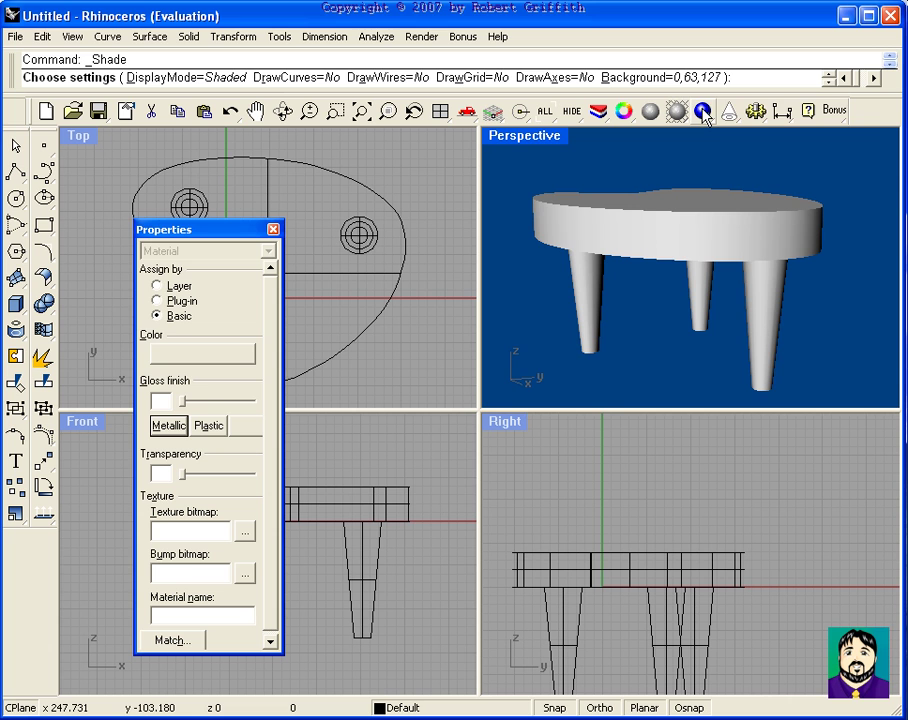
click(702, 111)
click(727, 131)
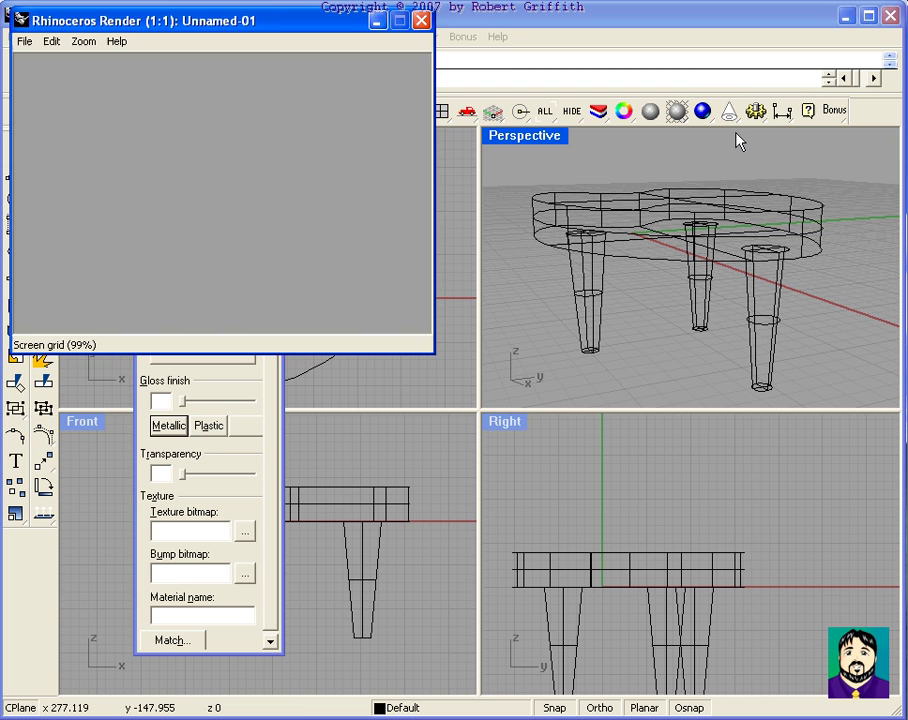
click(421, 21)
click(280, 231)
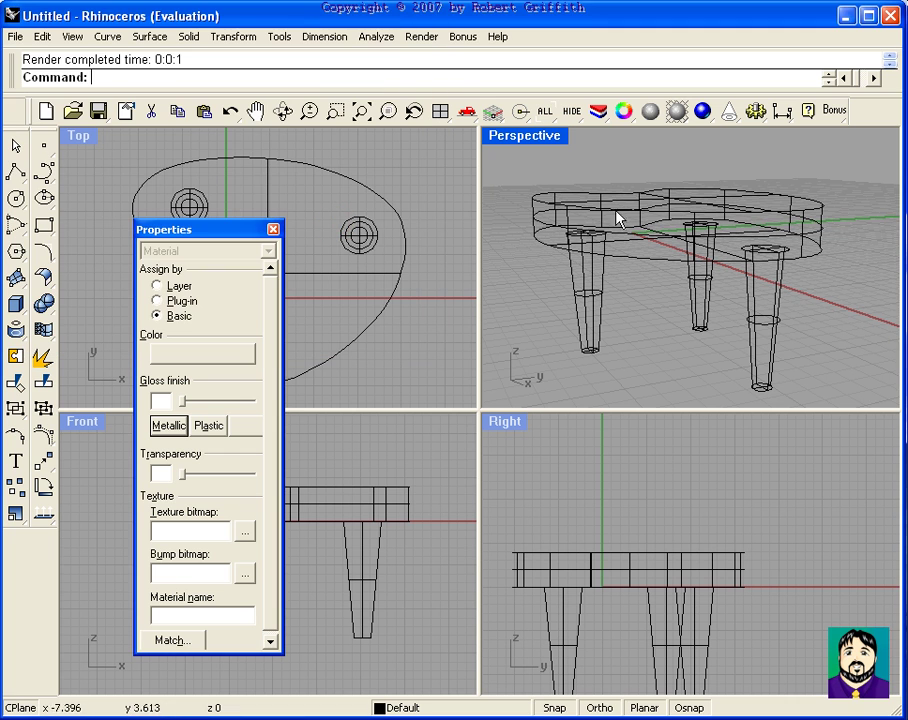
Orbit the Perspective view down onto the top and switch it to Rendered display mode.
right_click(653, 220)
right_drag(653, 220, 675, 318)
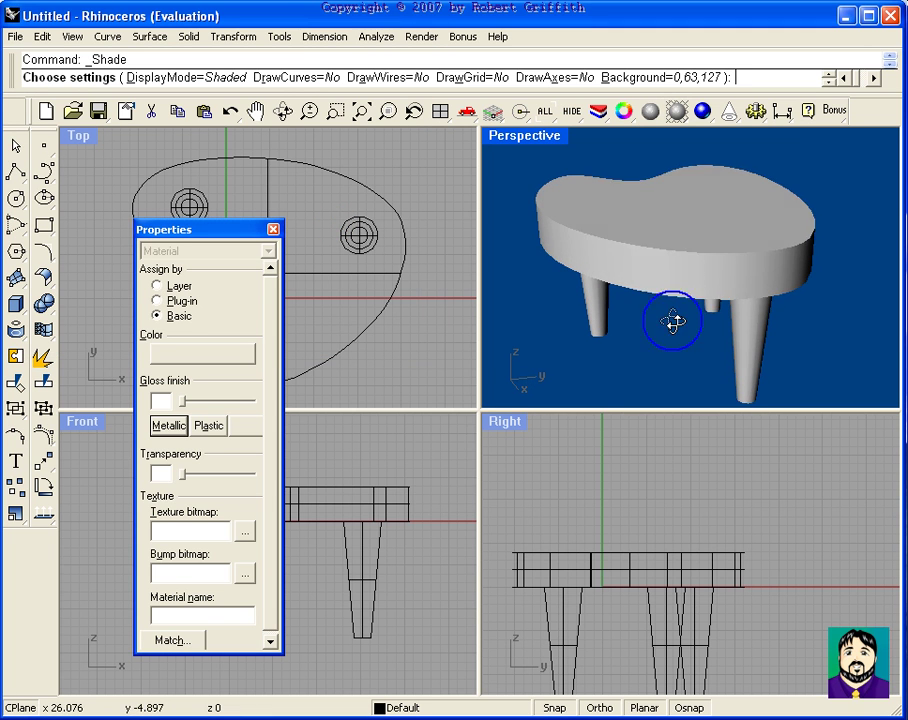
click(650, 112)
click(731, 159)
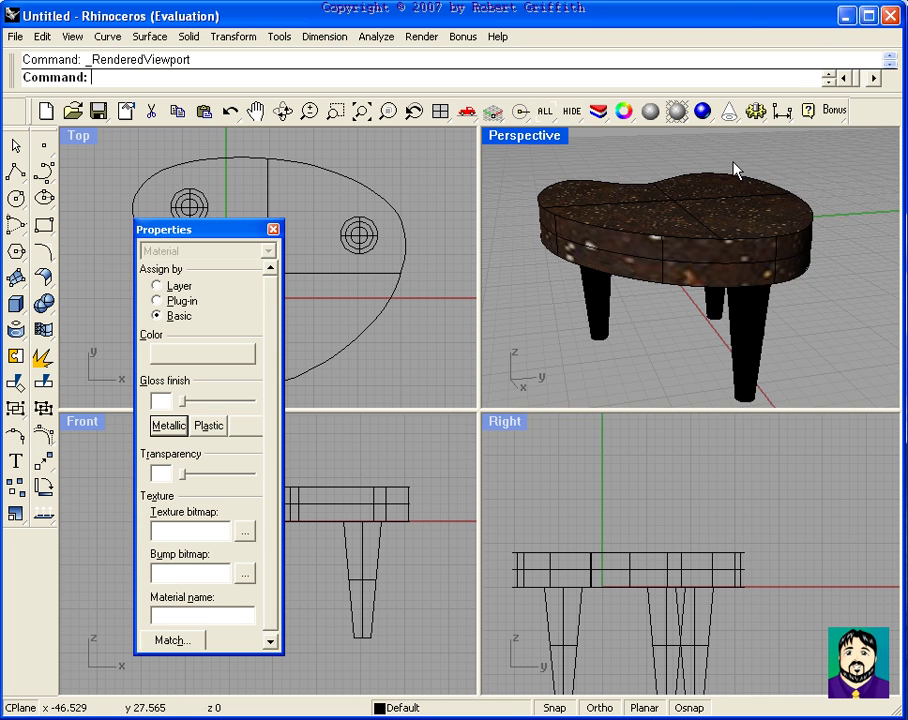
Orbit Perspective to a low side view, close the Properties panel, and pan the Right view.
right_drag(730, 259, 531, 246)
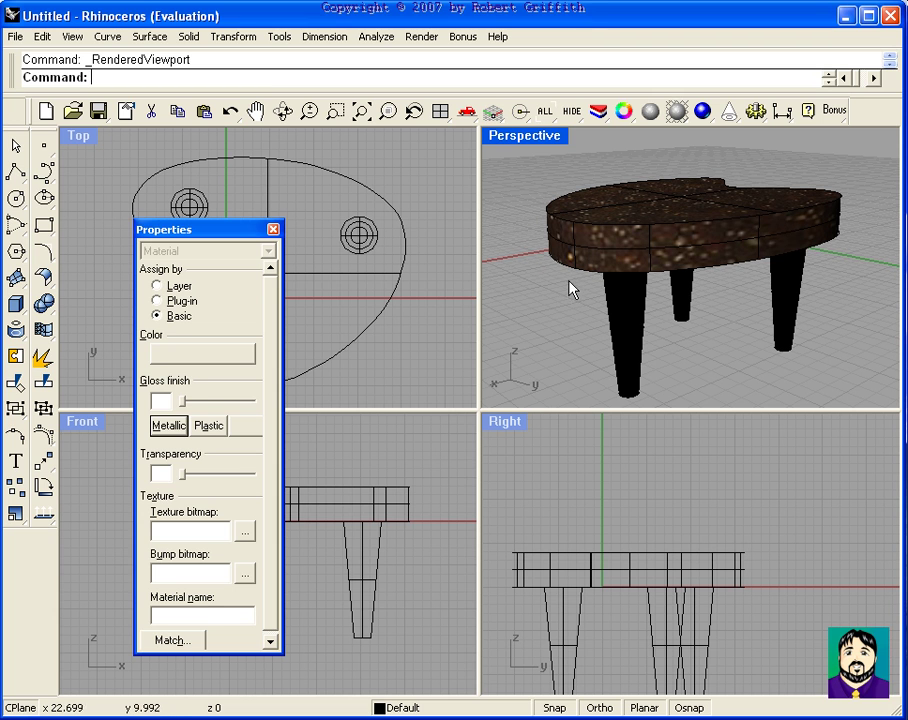
click(270, 232)
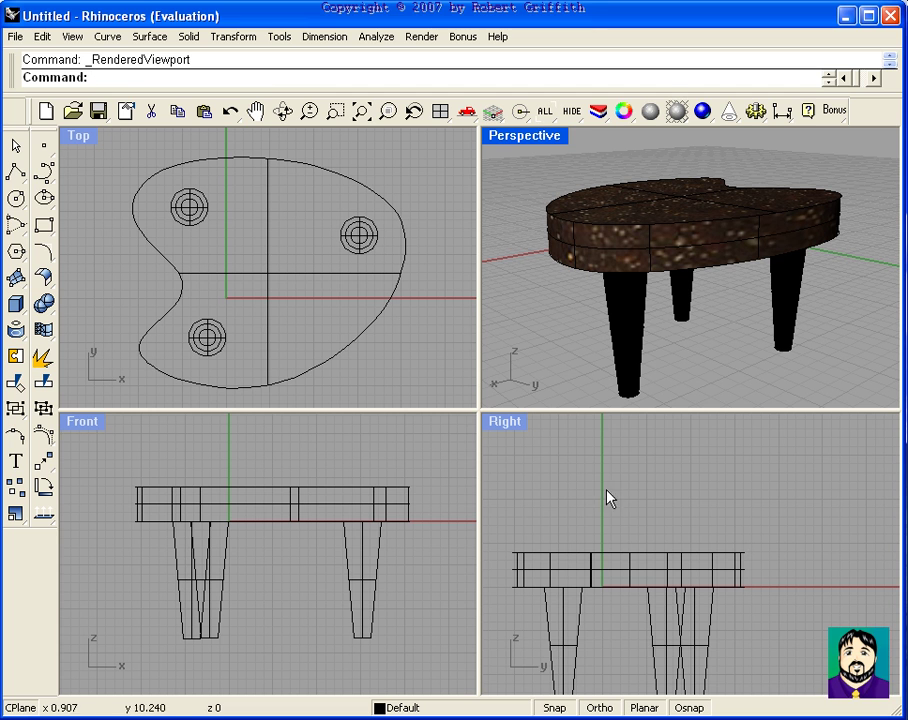
right_drag(626, 571, 650, 508)
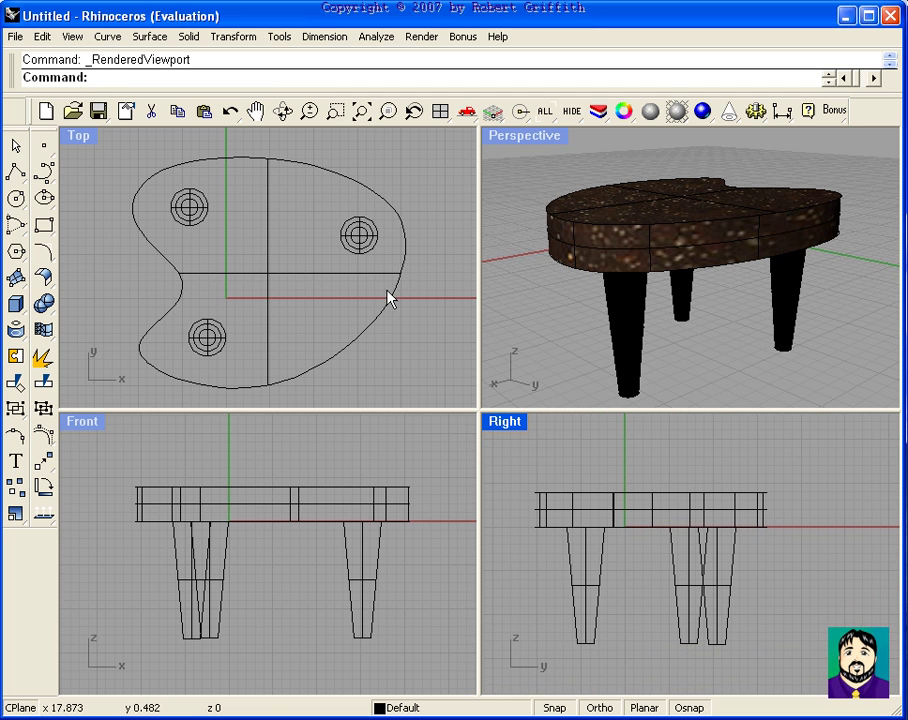